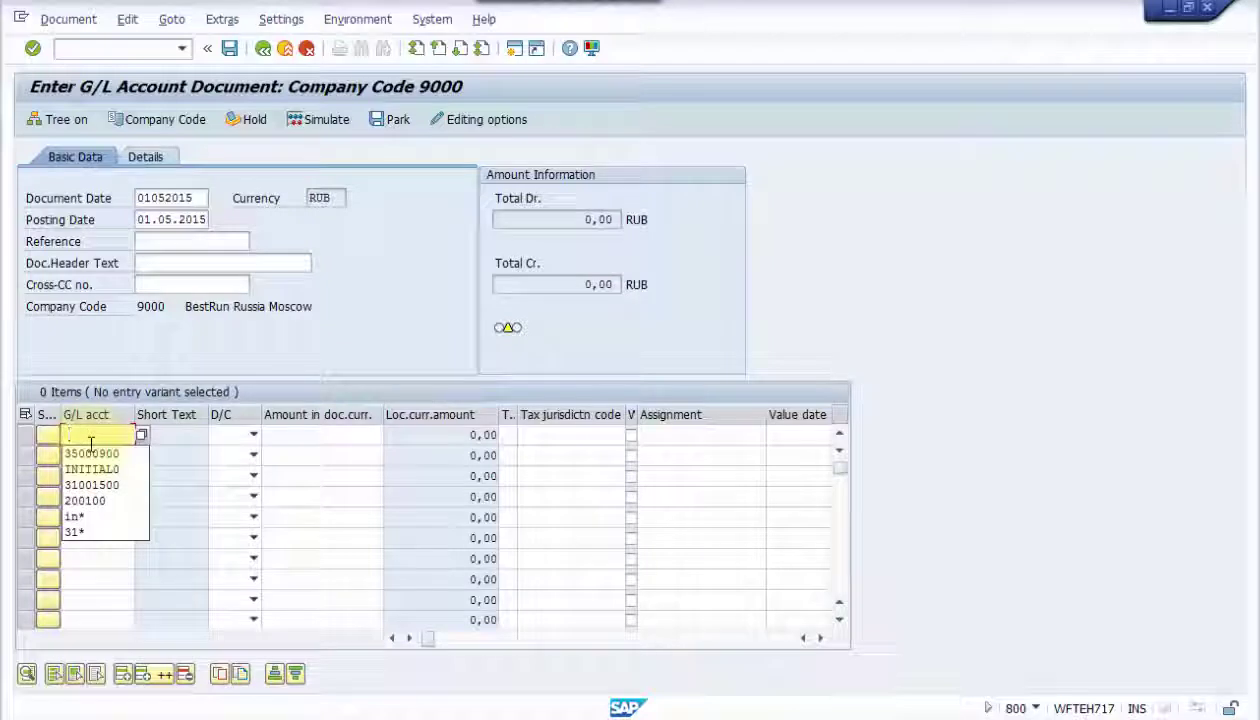
# Enter G/L accounts 35000900, 31001500 and INITIAL0 in the first three line items of the document.
pyautogui.click(91, 454)
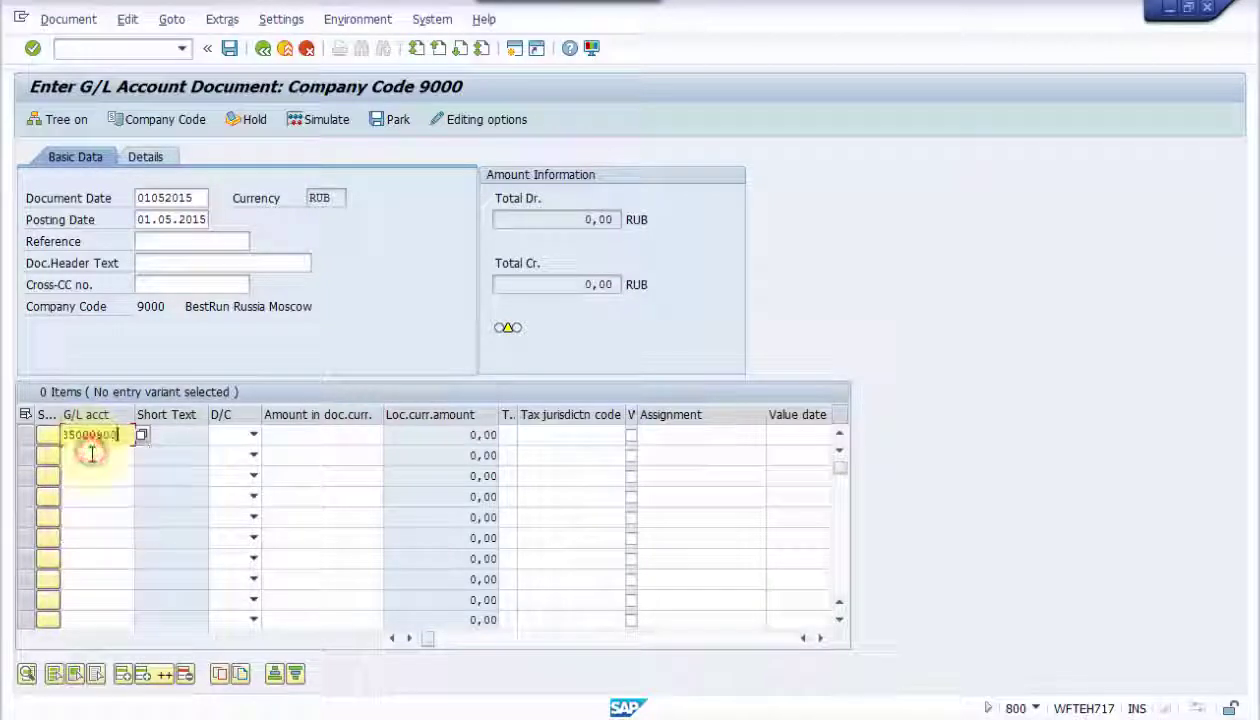
pyautogui.click(90, 456)
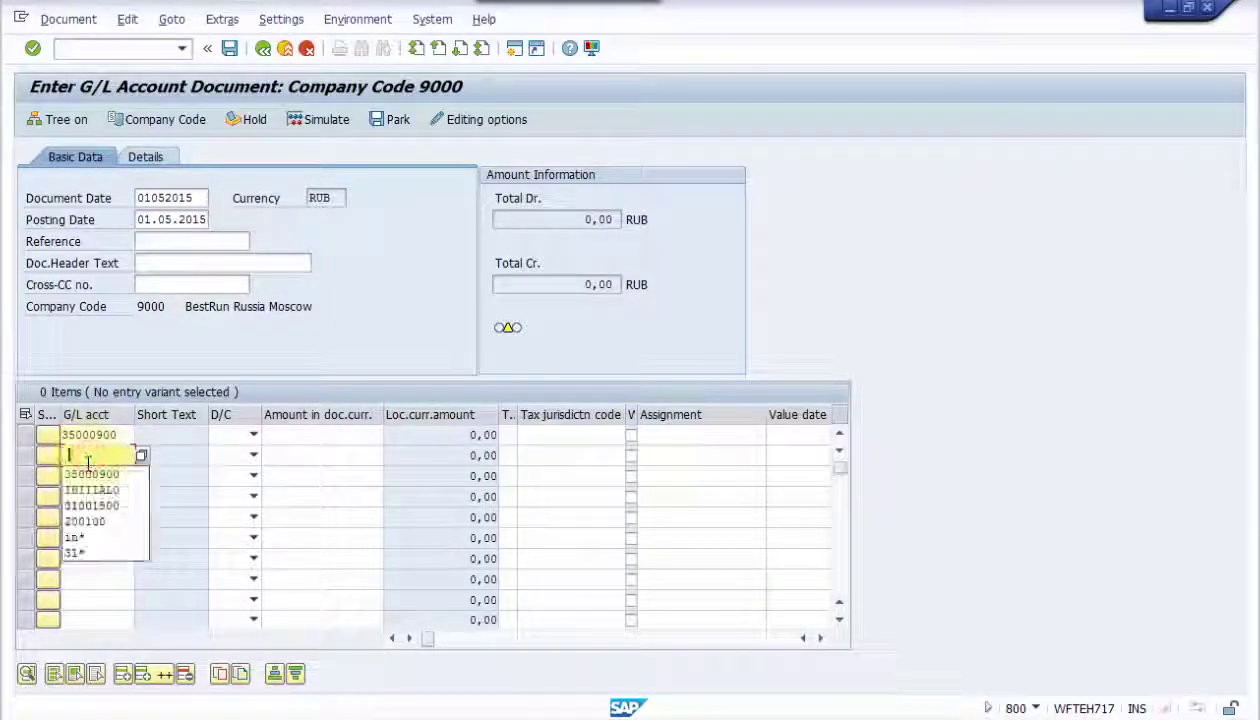
pyautogui.click(97, 508)
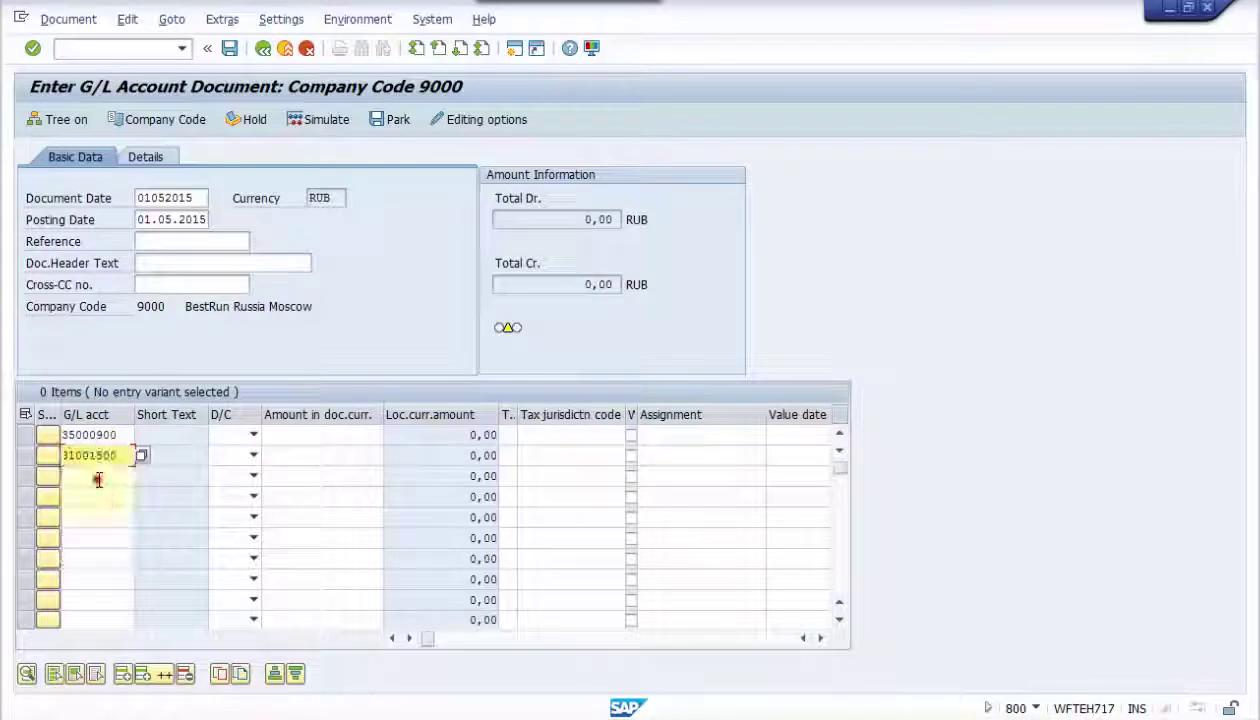
pyautogui.click(95, 476)
pyautogui.click(100, 510)
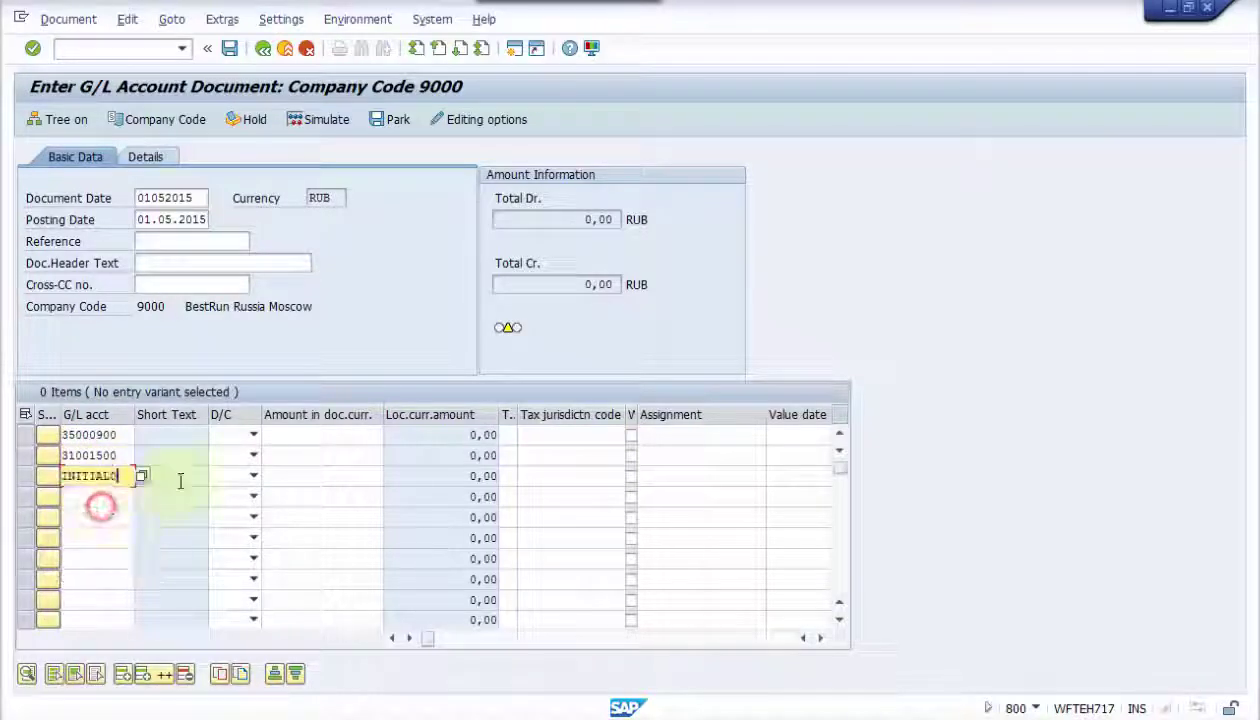
# Set the first two line items to debit and the INITIAL0 line to credit.
pyautogui.click(253, 436)
pyautogui.click(230, 469)
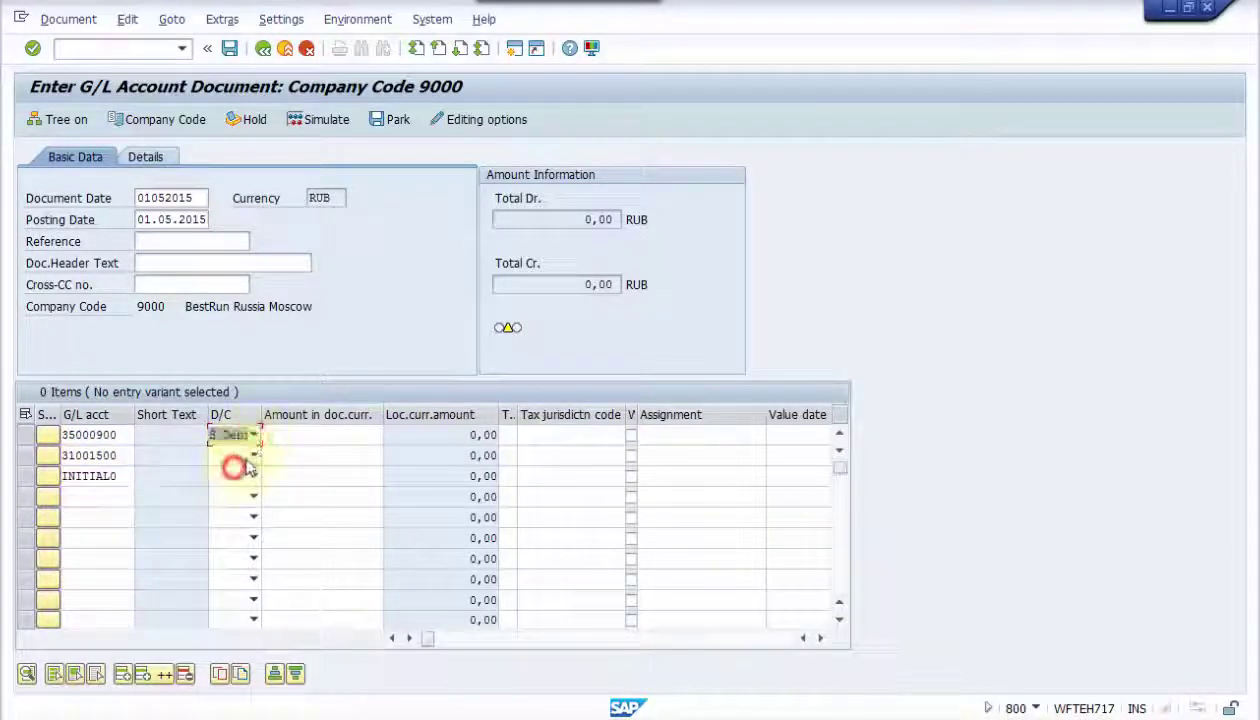
pyautogui.click(253, 456)
pyautogui.click(250, 489)
pyautogui.click(252, 477)
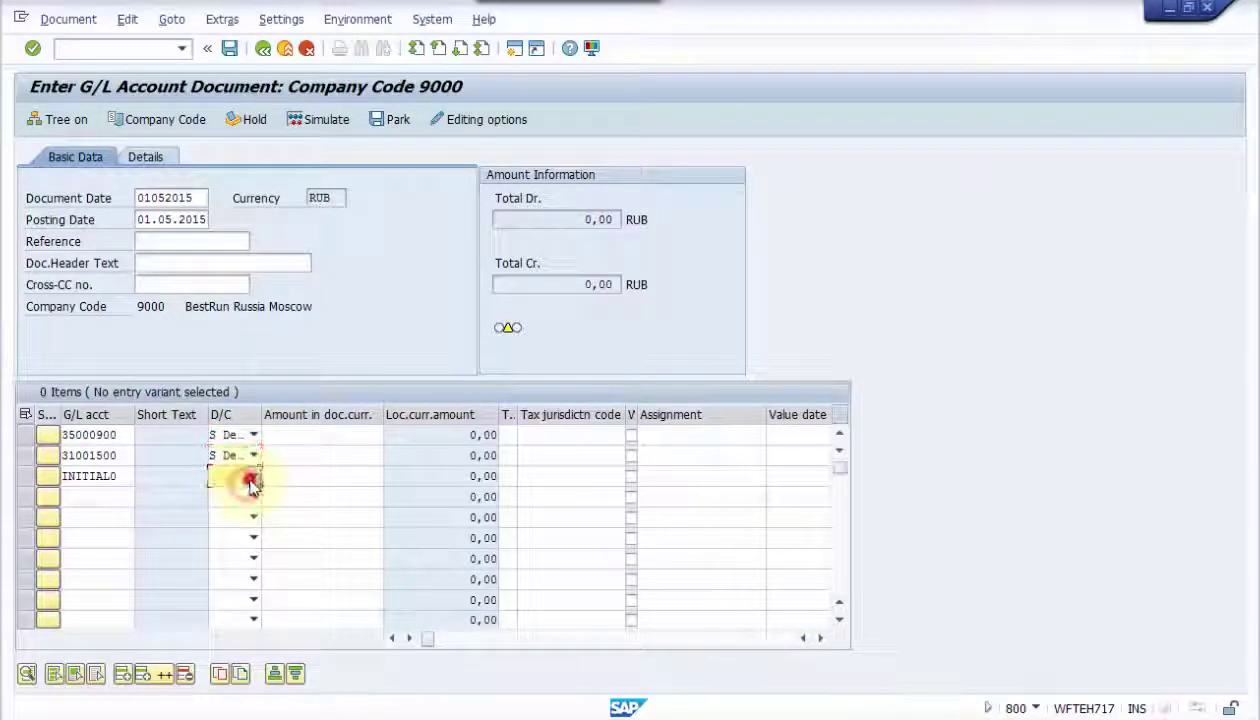
pyautogui.click(244, 494)
# Enter document currency amounts of 100, 200 and 300 for the three line items in order.
pyautogui.click(307, 438)
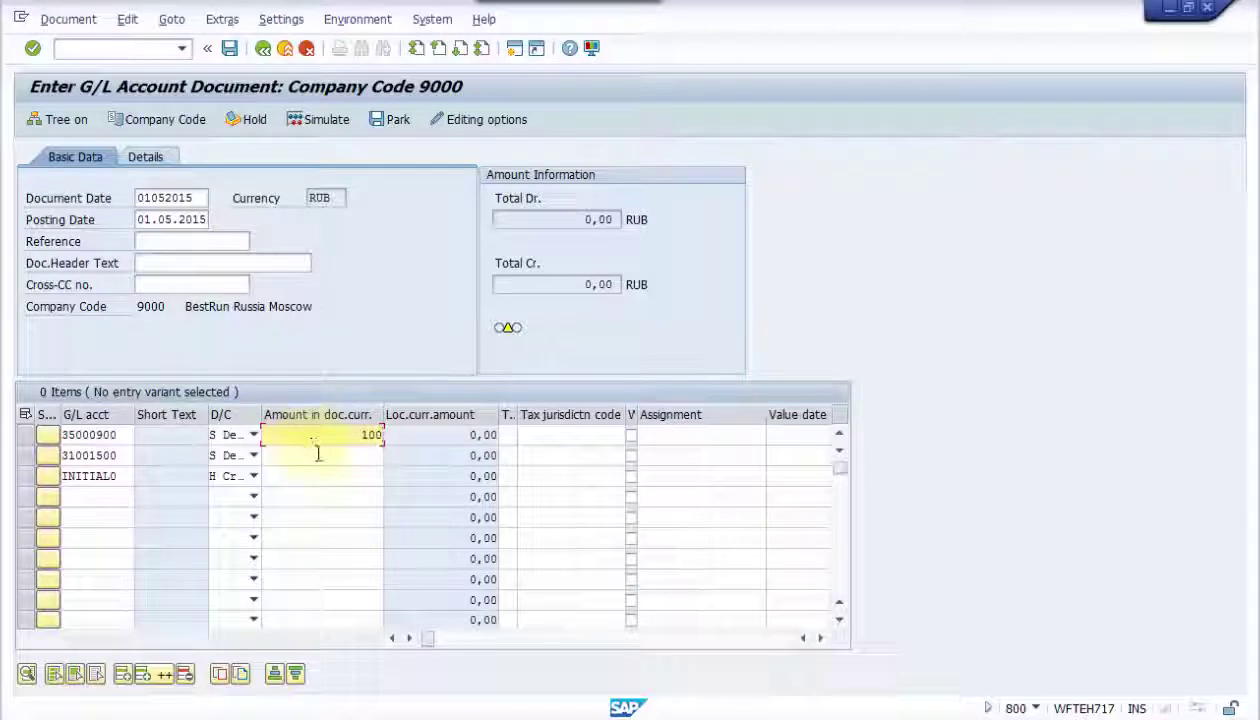
pyautogui.click(318, 457)
pyautogui.write('20')
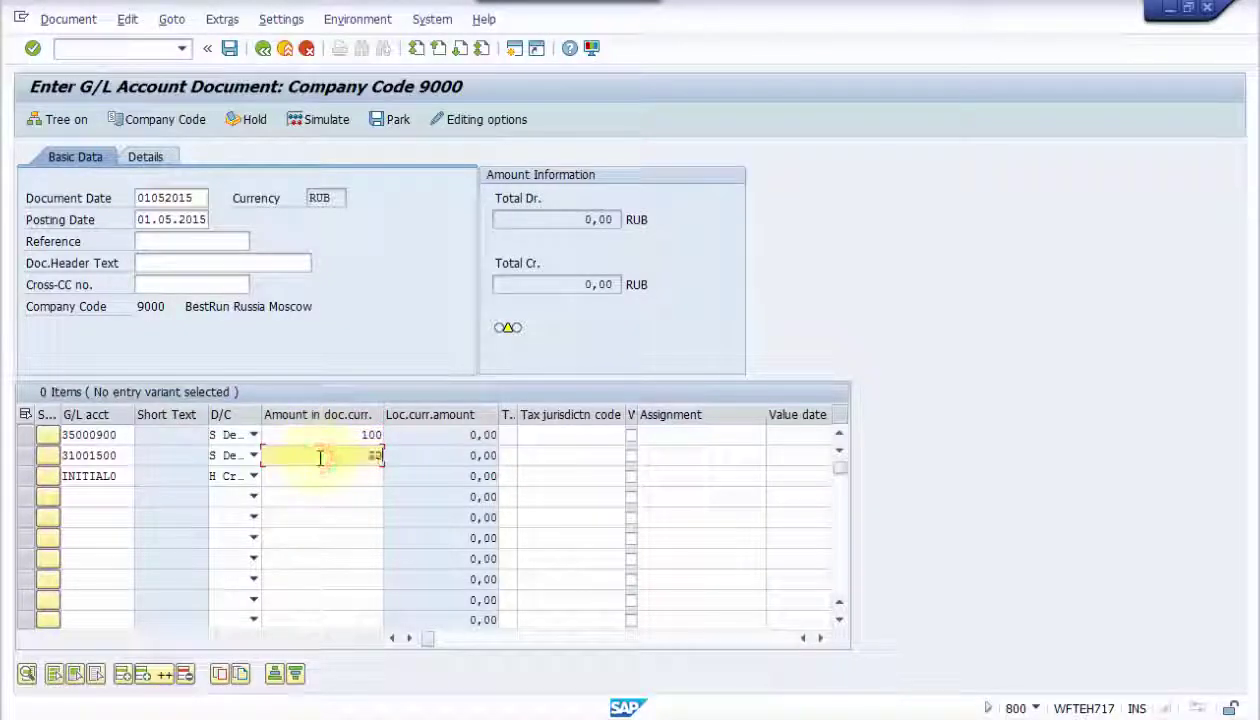
pyautogui.write('0')
pyautogui.click(340, 478)
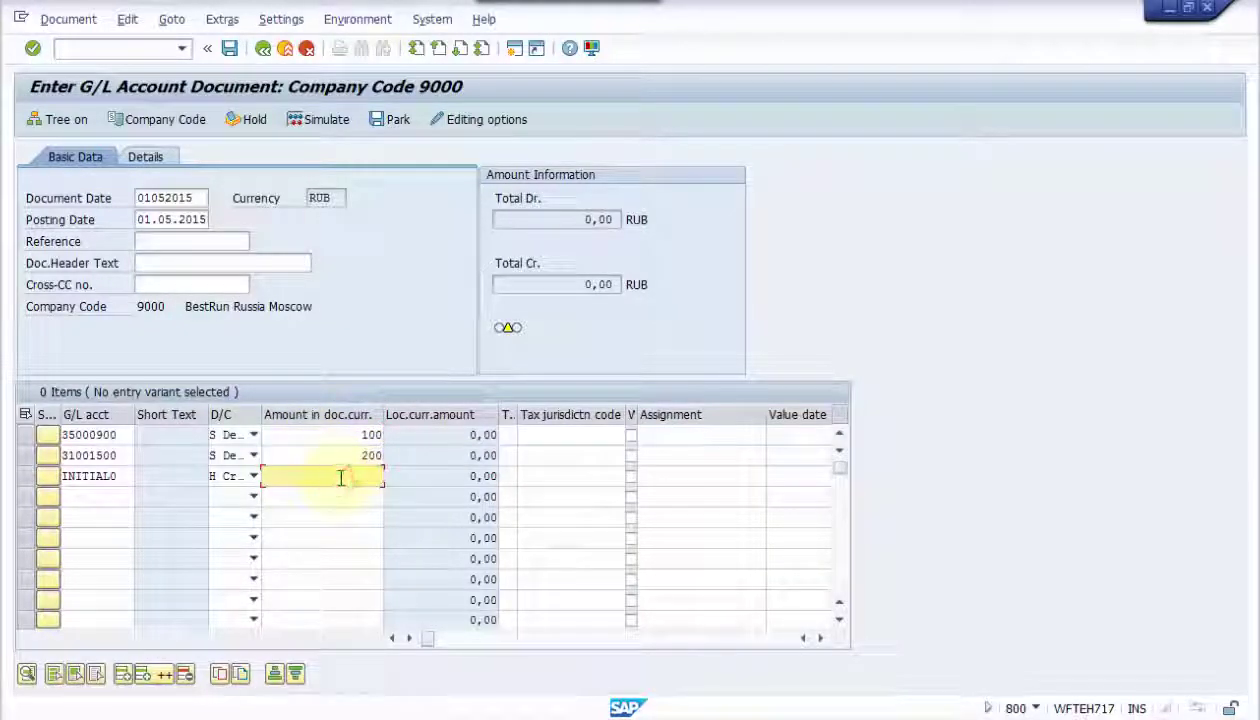
pyautogui.write('300')
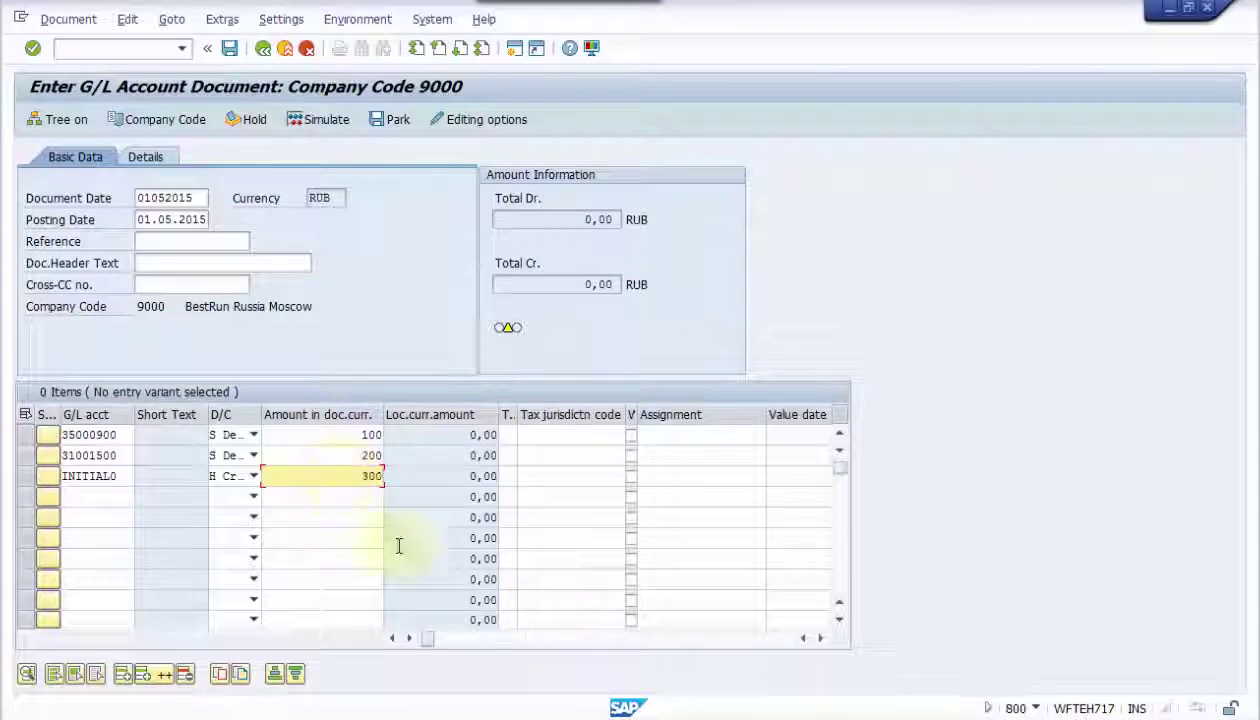
# Assign the internal order number to the two debit line items.
pyautogui.moveTo(430, 639); pyautogui.dragTo(470, 652)
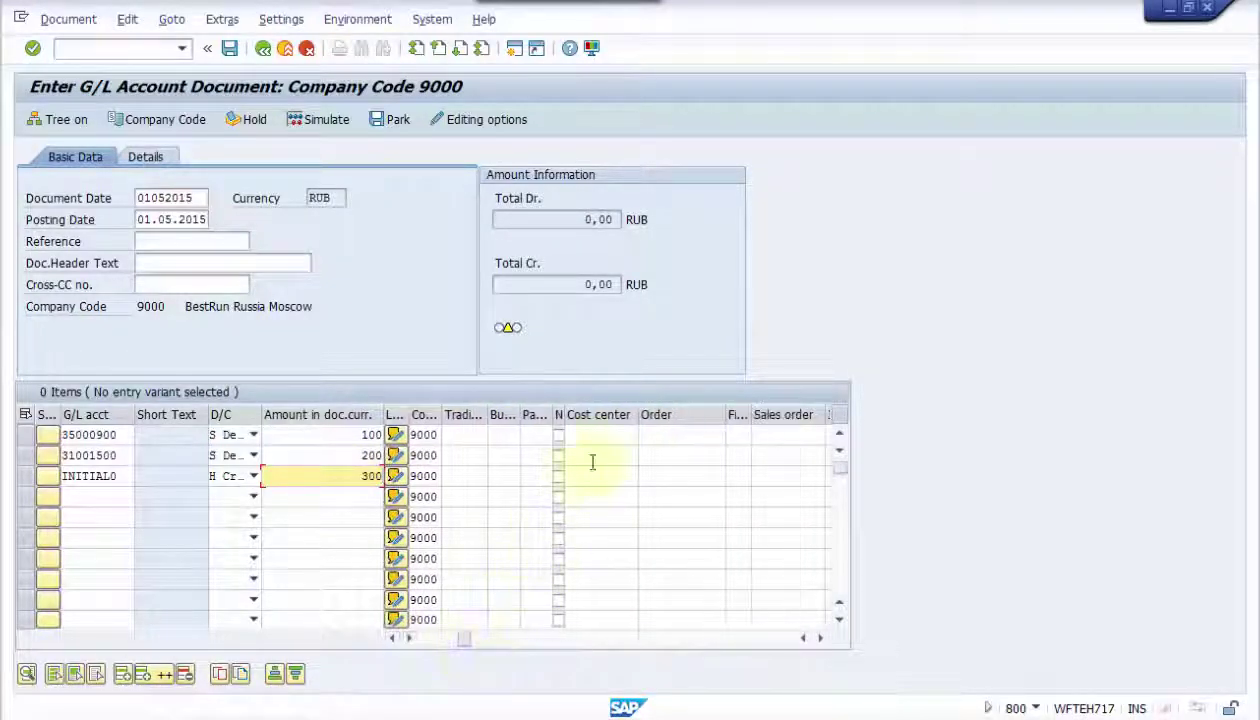
pyautogui.click(660, 434)
pyautogui.write('900000000001')
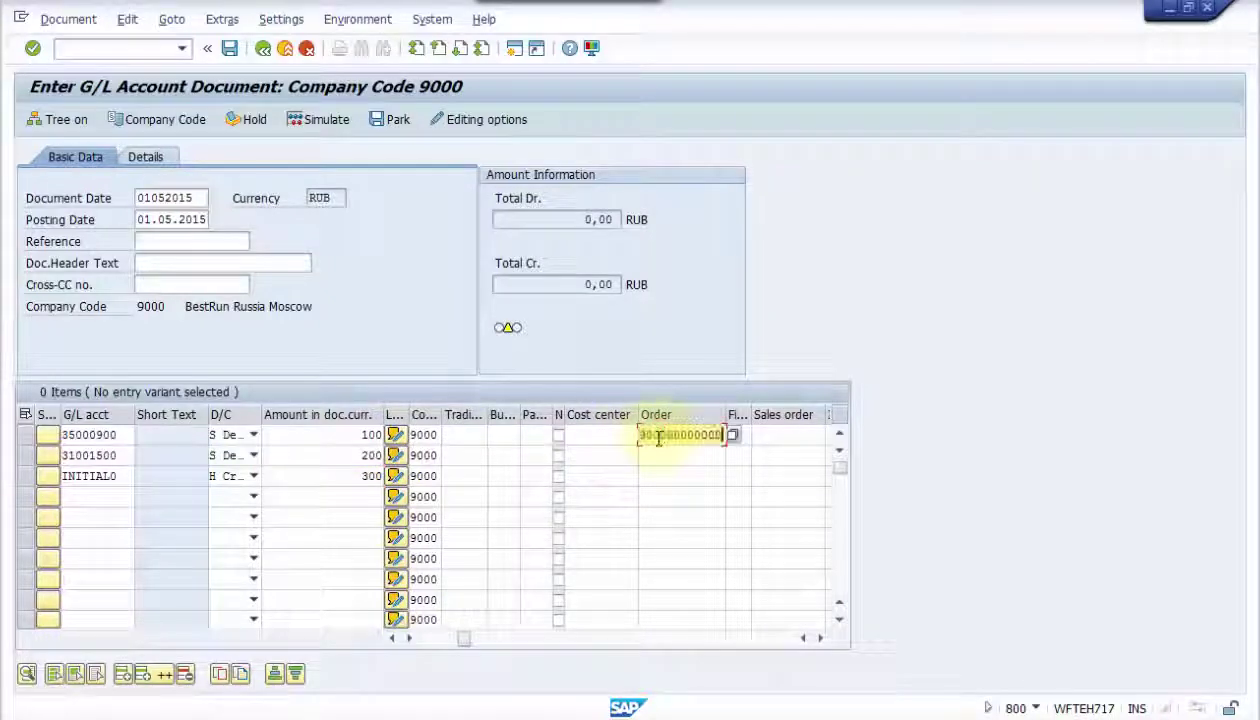
pyautogui.click(652, 456)
pyautogui.hotkey('ctrl', 'v')
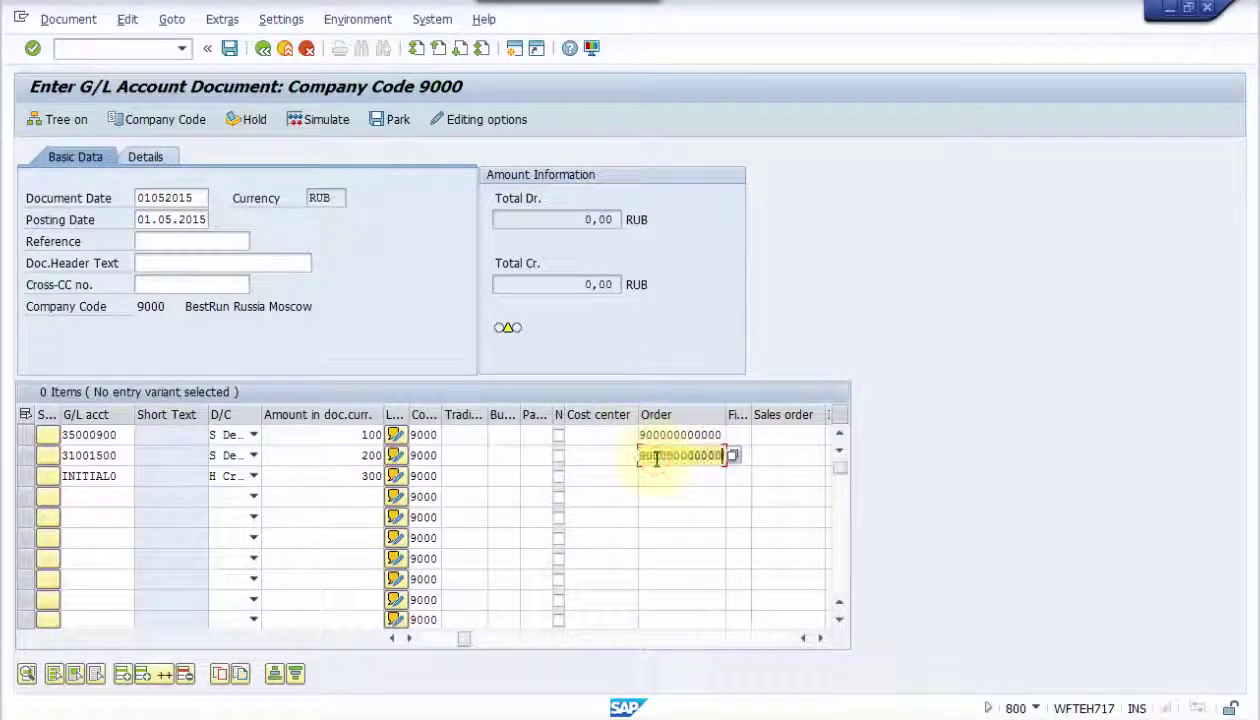
# Try to simulate the G/L document, acknowledging the date messages.
pyautogui.click(327, 121)
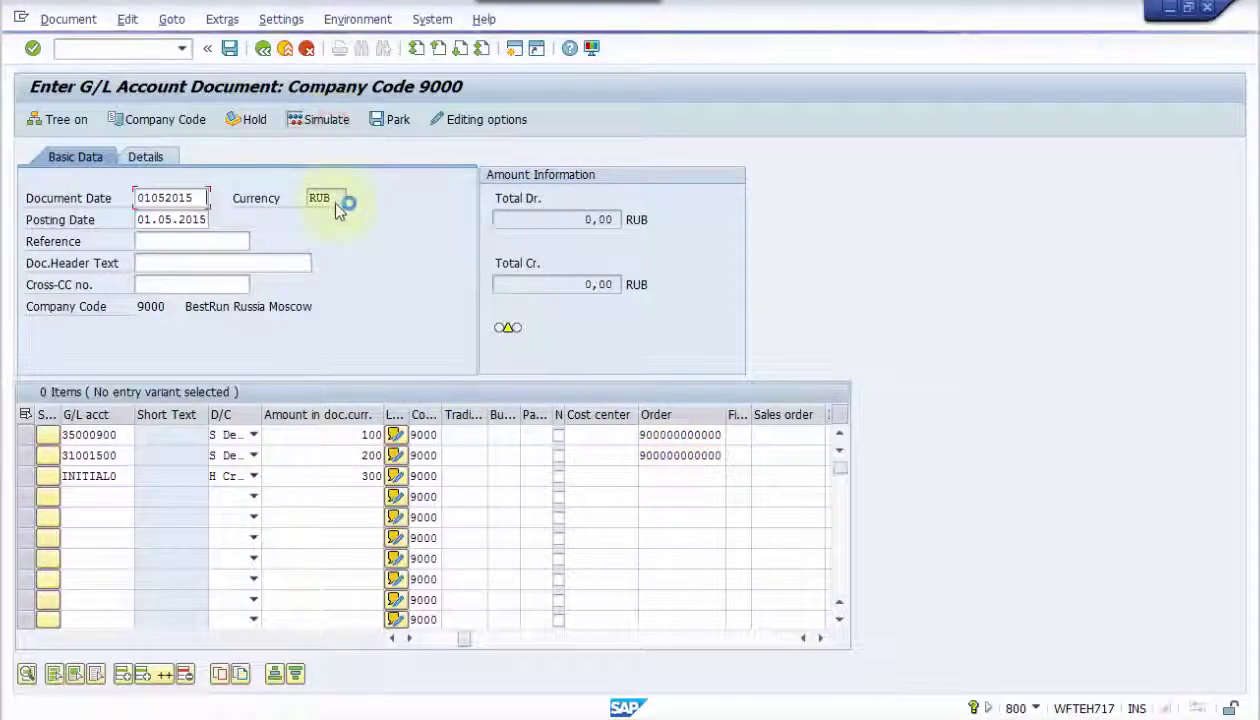
pyautogui.click(33, 48)
pyautogui.click(33, 48)
pyautogui.click(33, 48)
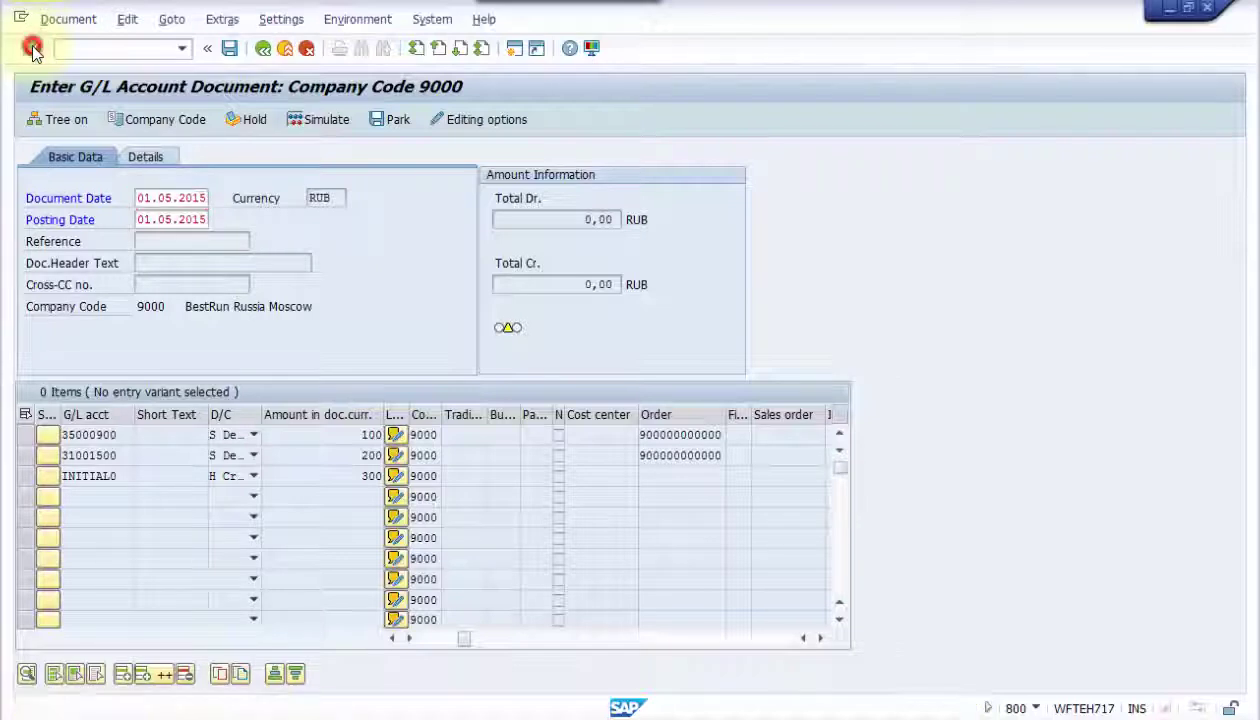
pyautogui.click(33, 48)
pyautogui.click(33, 48)
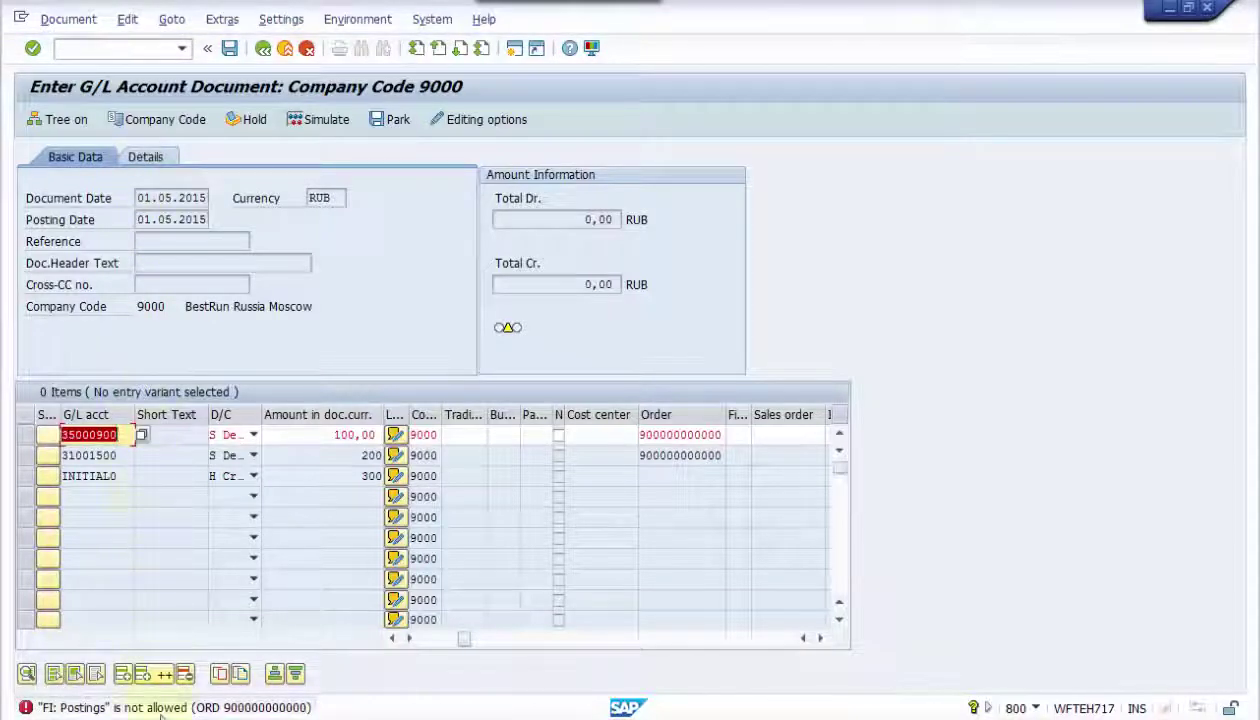
# Open the error's long text, copy everything from its title through the Diagnosis into Notepad, and minimize Notepad.
pyautogui.click(162, 708)
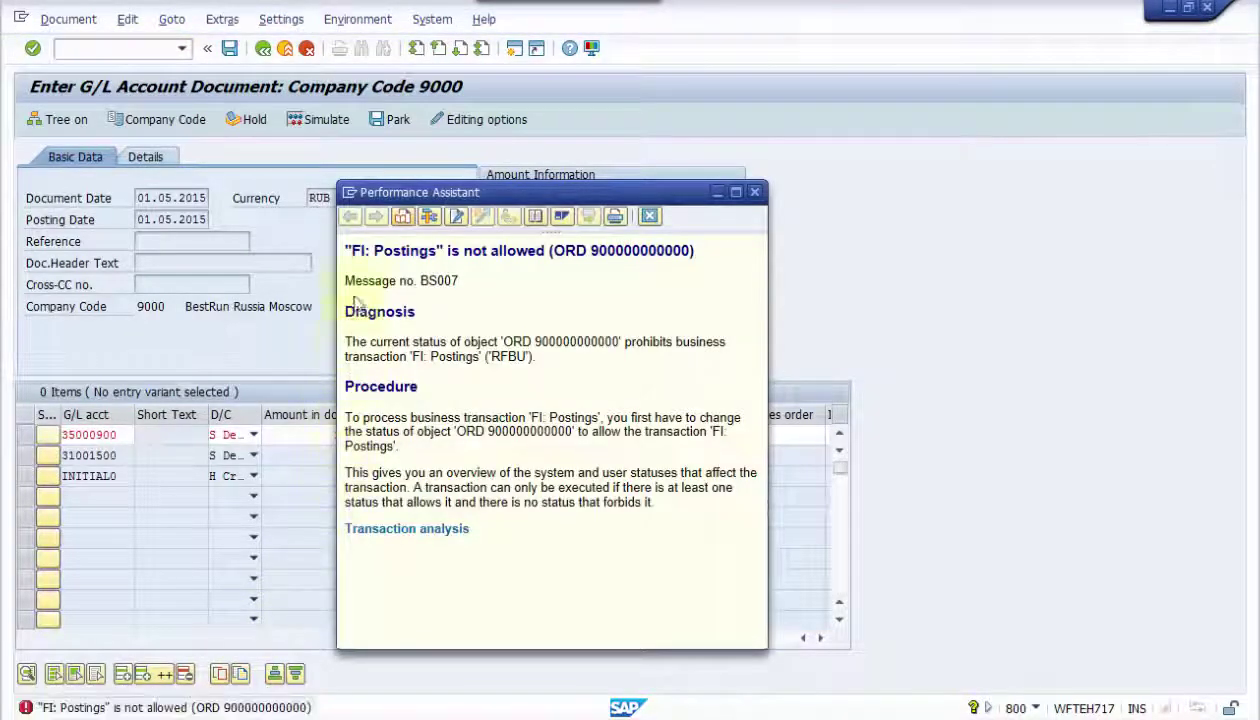
pyautogui.moveTo(346, 249); pyautogui.dragTo(675, 365)
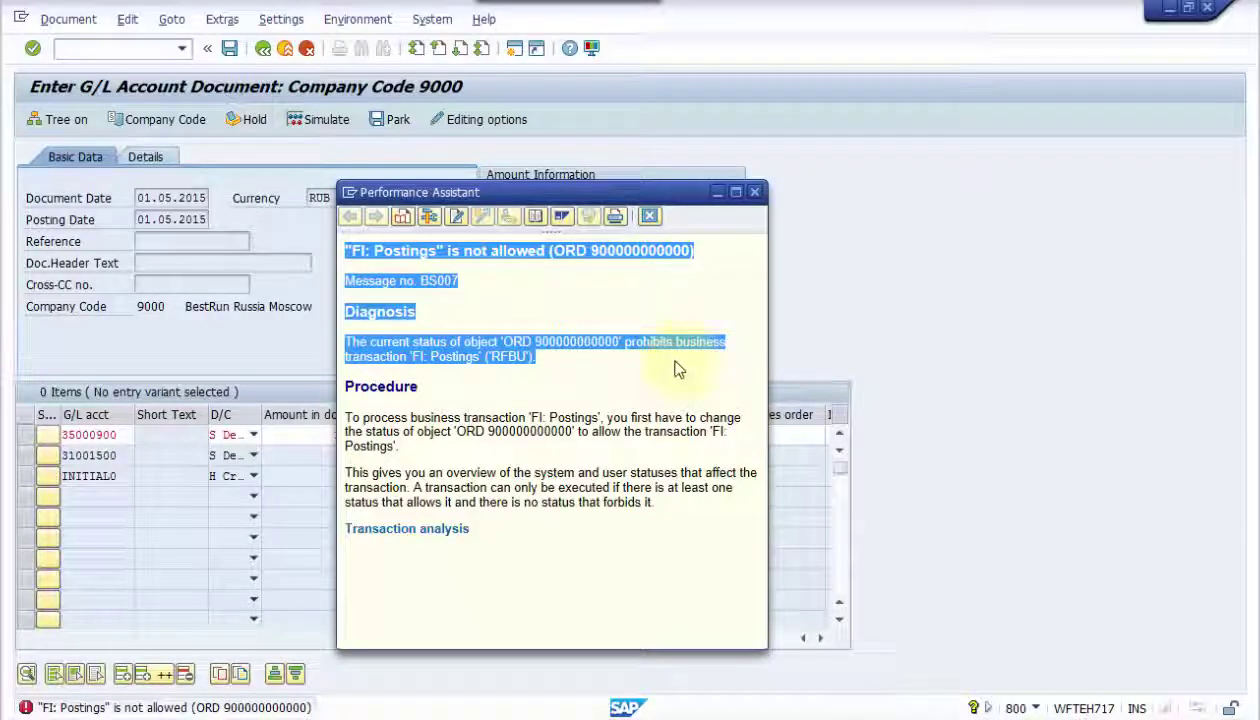
pyautogui.click(383, 264)
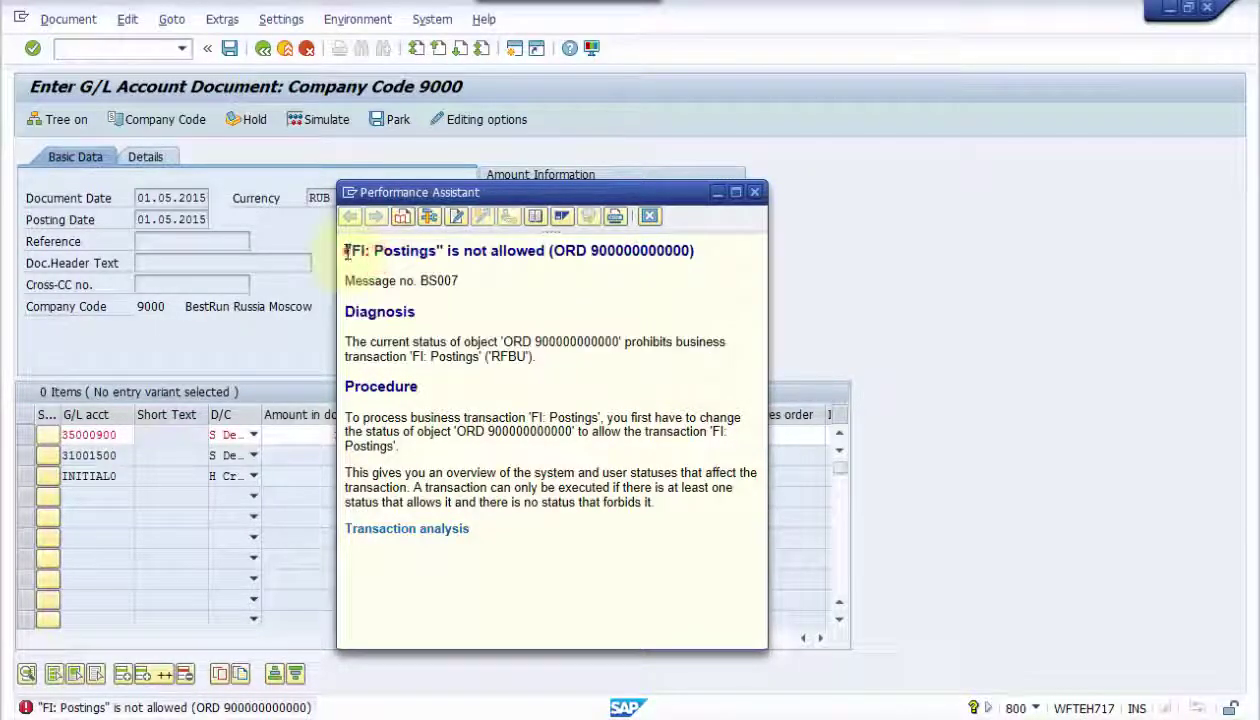
pyautogui.moveTo(348, 250); pyautogui.dragTo(527, 360)
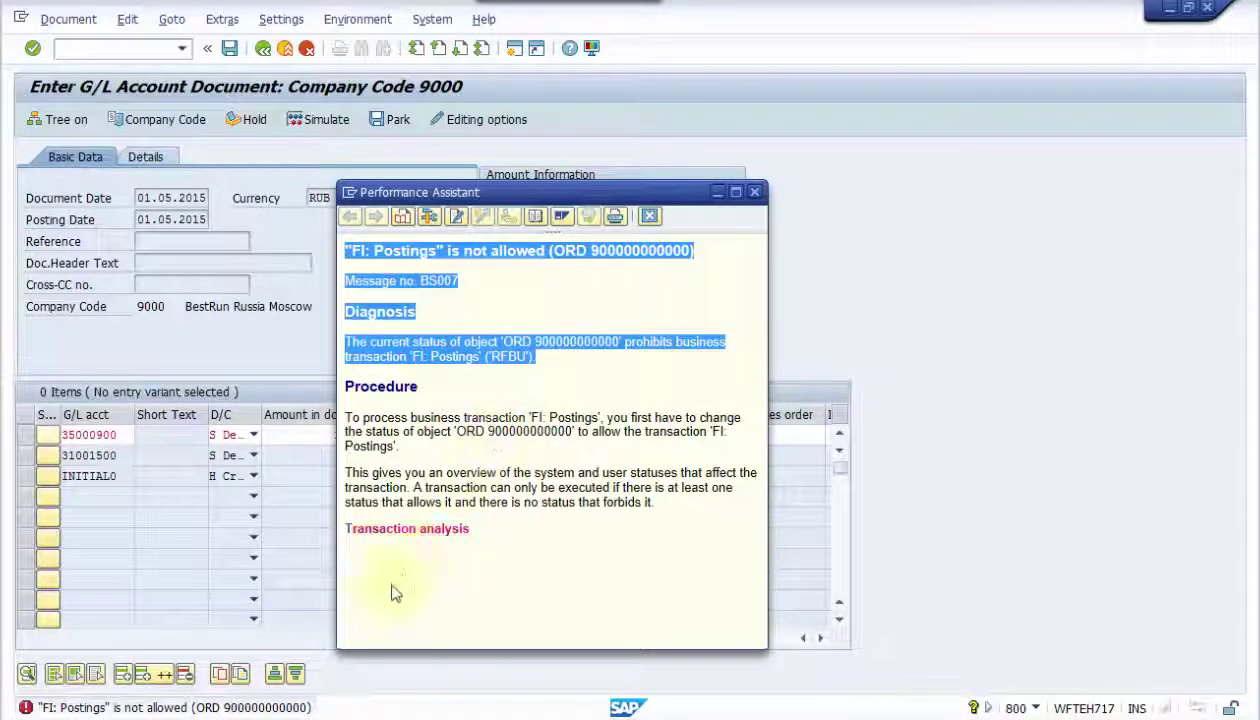
pyautogui.hotkey('ctrl', 'c')
pyautogui.hotkey('alt', 'Tab')
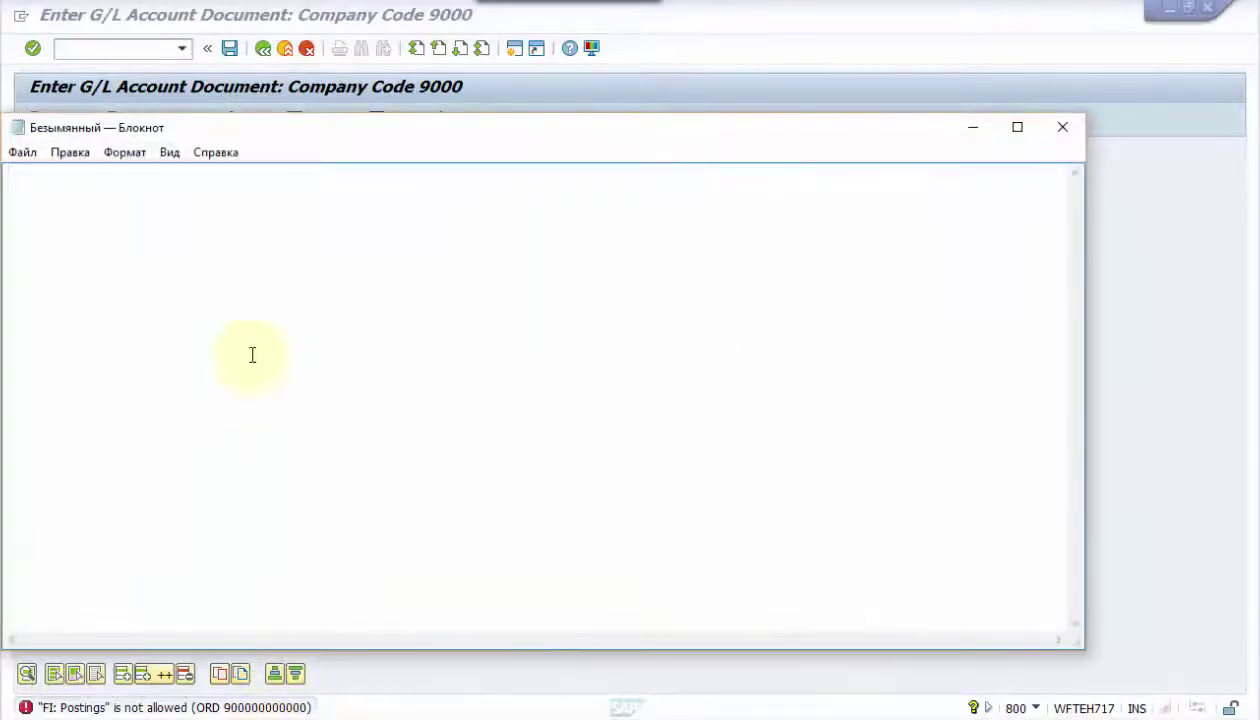
pyautogui.hotkey('ctrl', 'v')
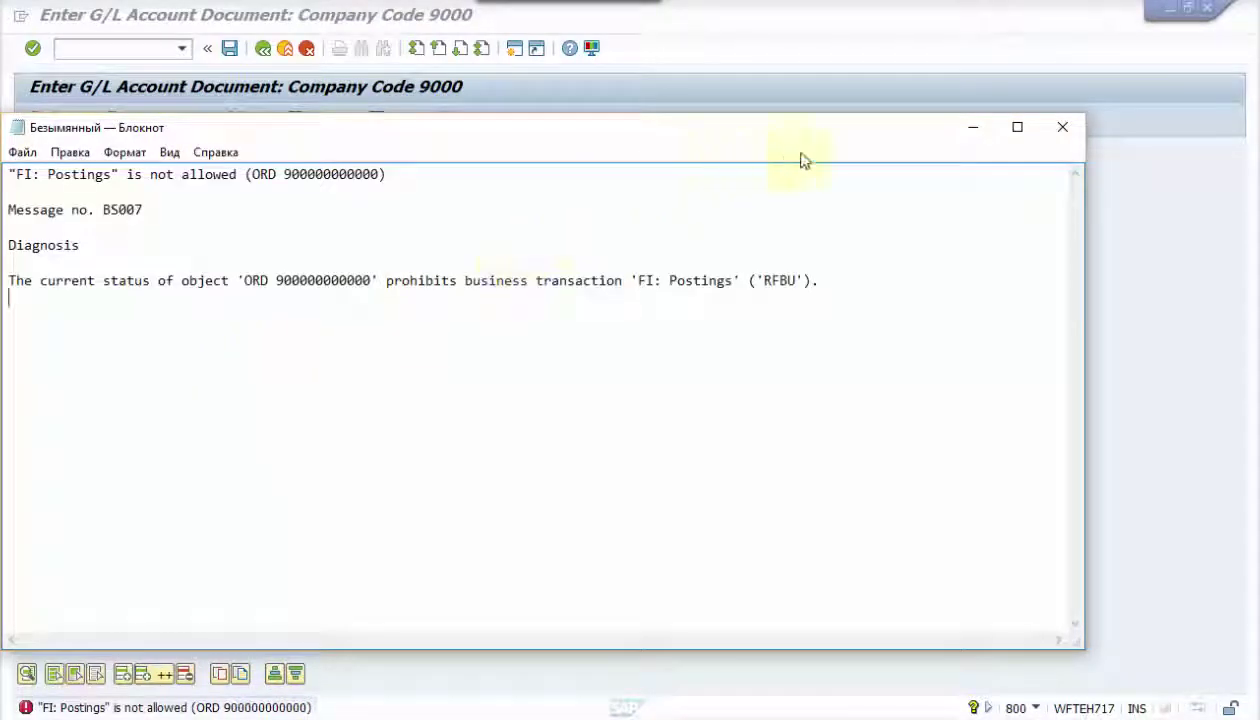
pyautogui.click(970, 131)
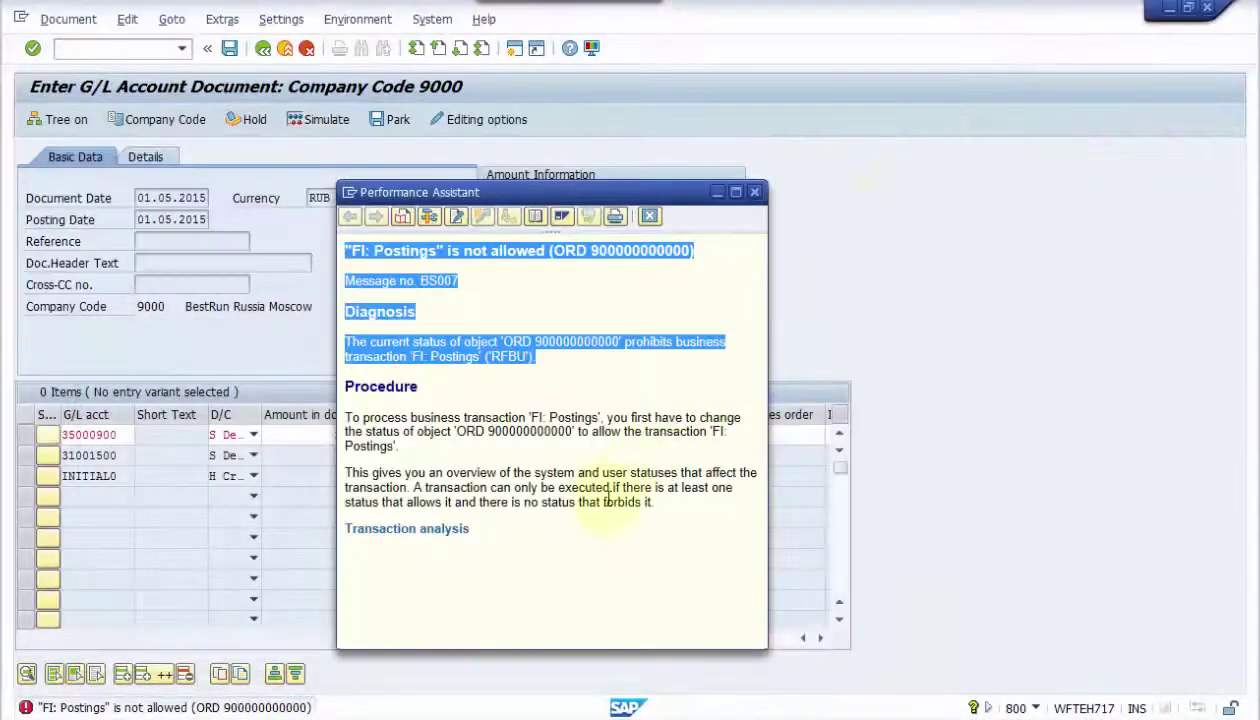
# Switch to the Display Internal Order session, open the order's master data and check its system status in the control data.
pyautogui.moveTo(365, 708)
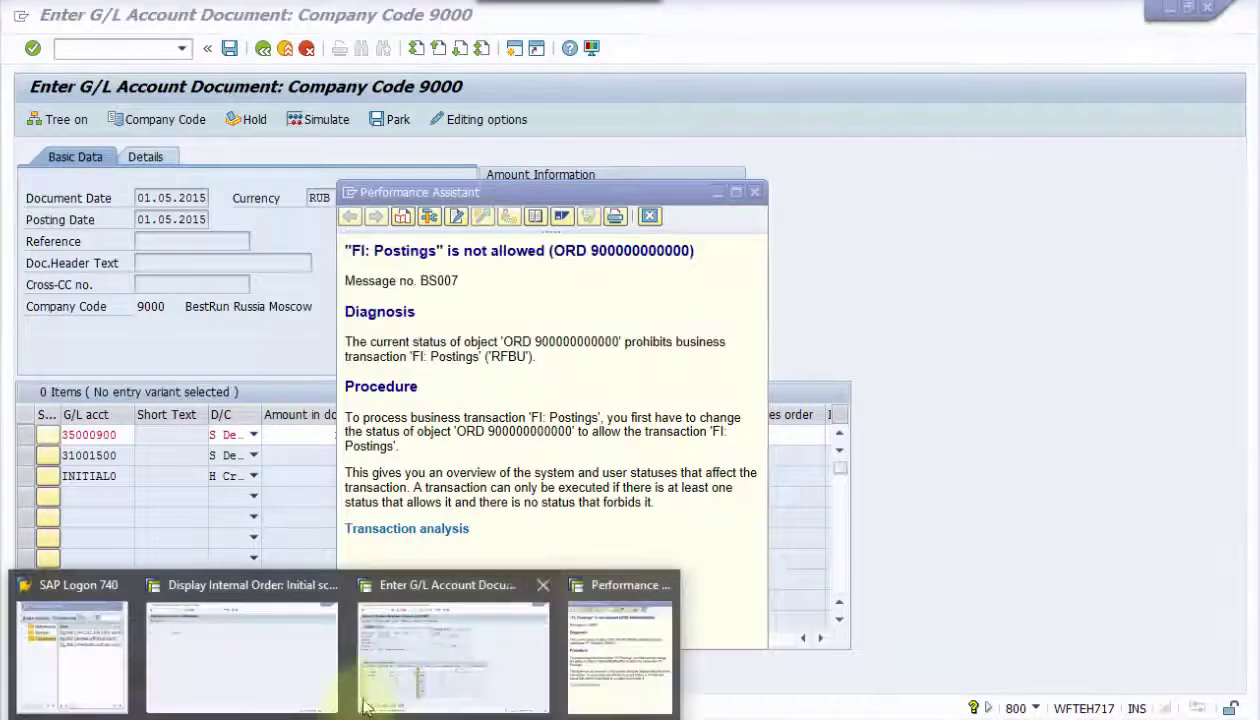
pyautogui.click(310, 668)
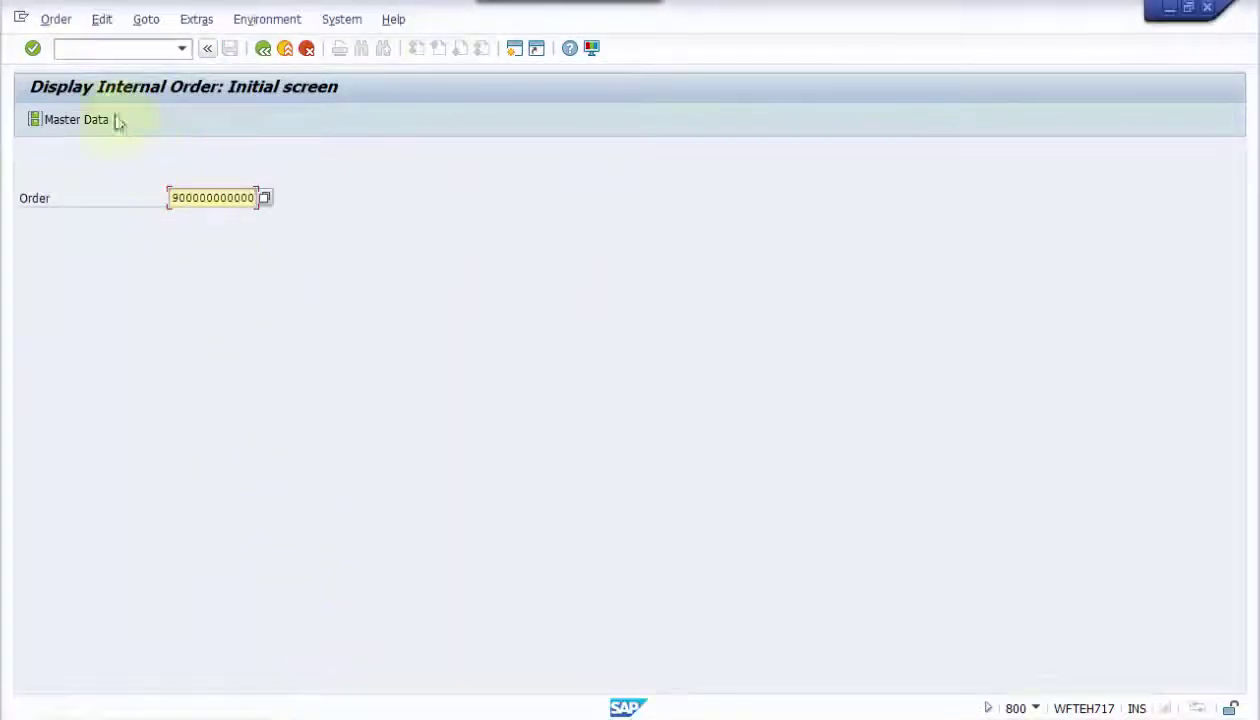
pyautogui.click(34, 48)
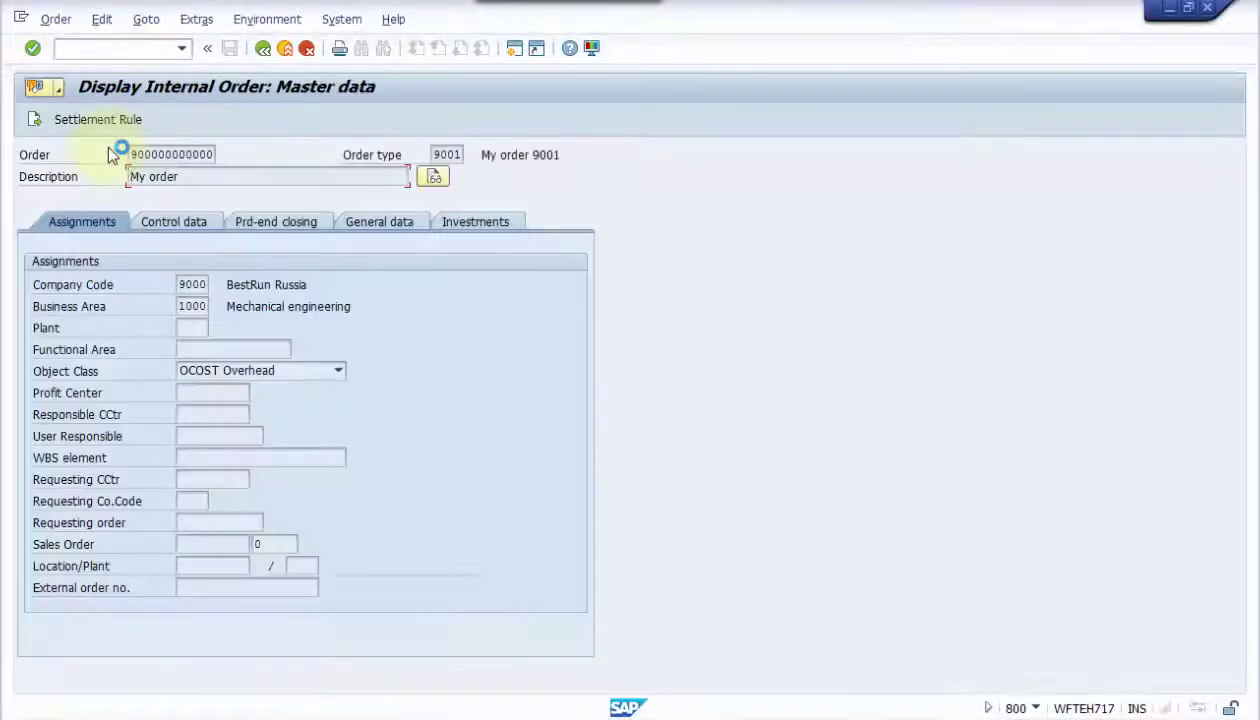
pyautogui.click(202, 227)
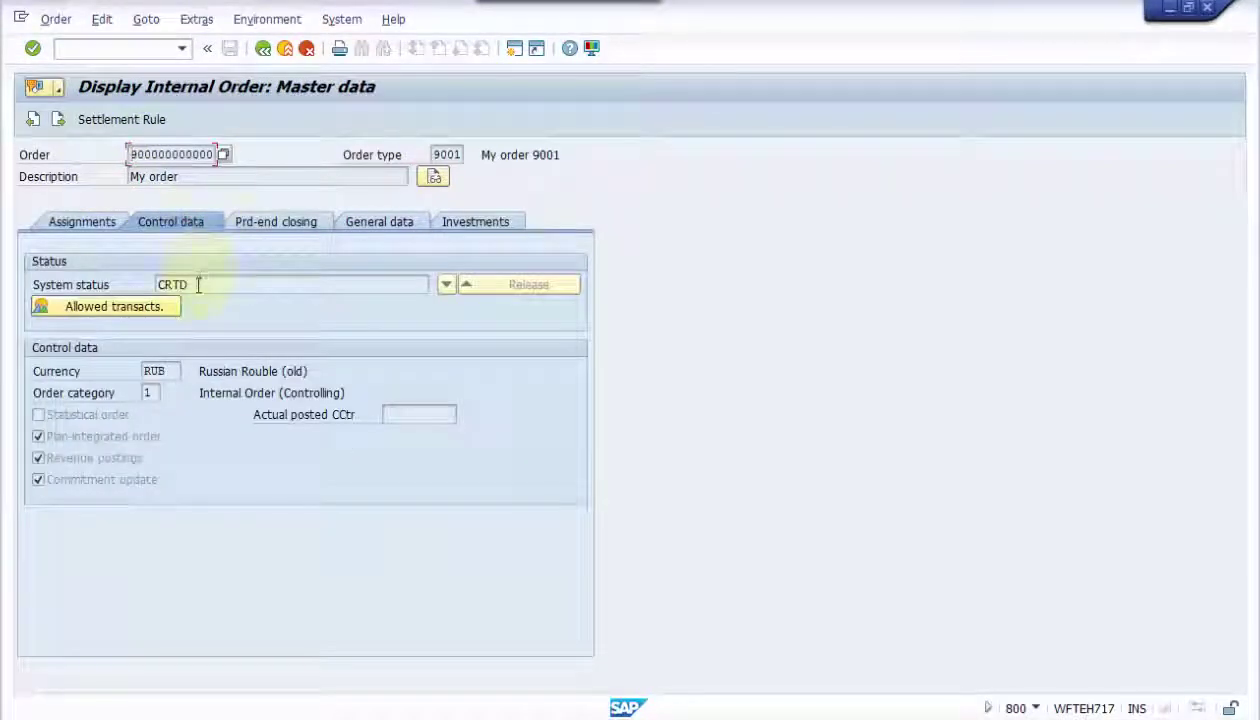
pyautogui.moveTo(197, 284); pyautogui.dragTo(143, 281)
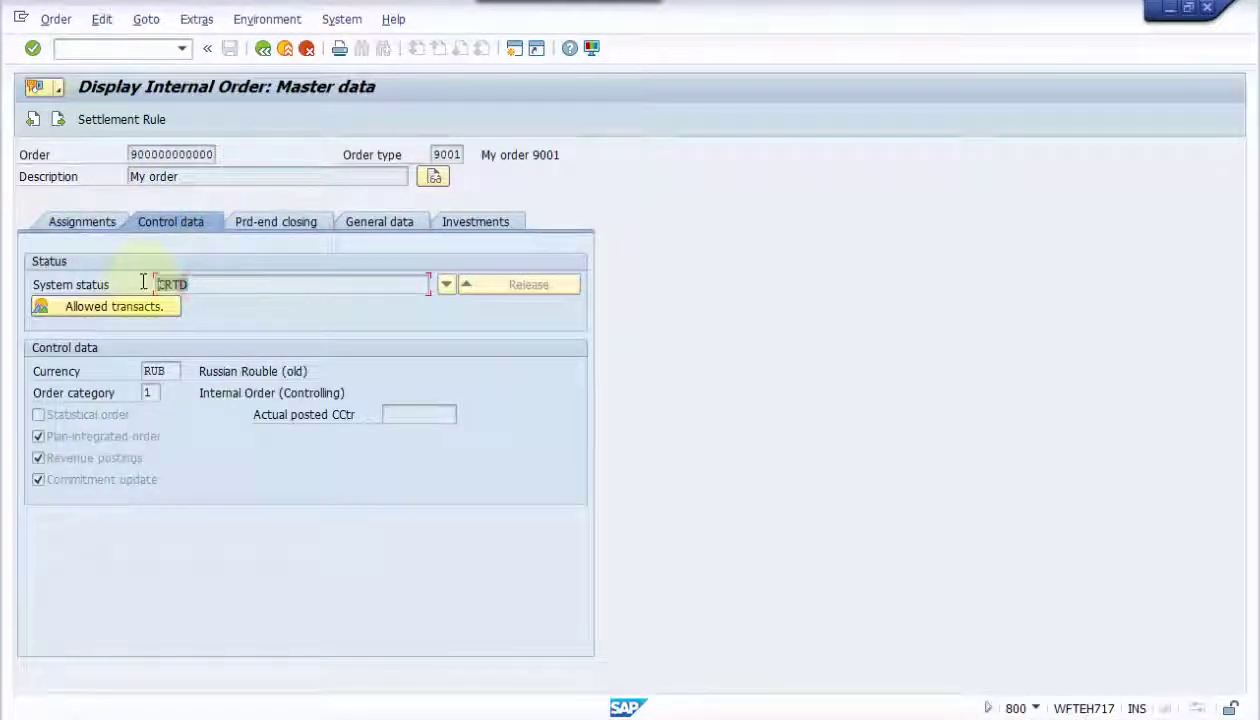
# Display the order's allowed business transactions and look through the list towards its end.
pyautogui.click(144, 312)
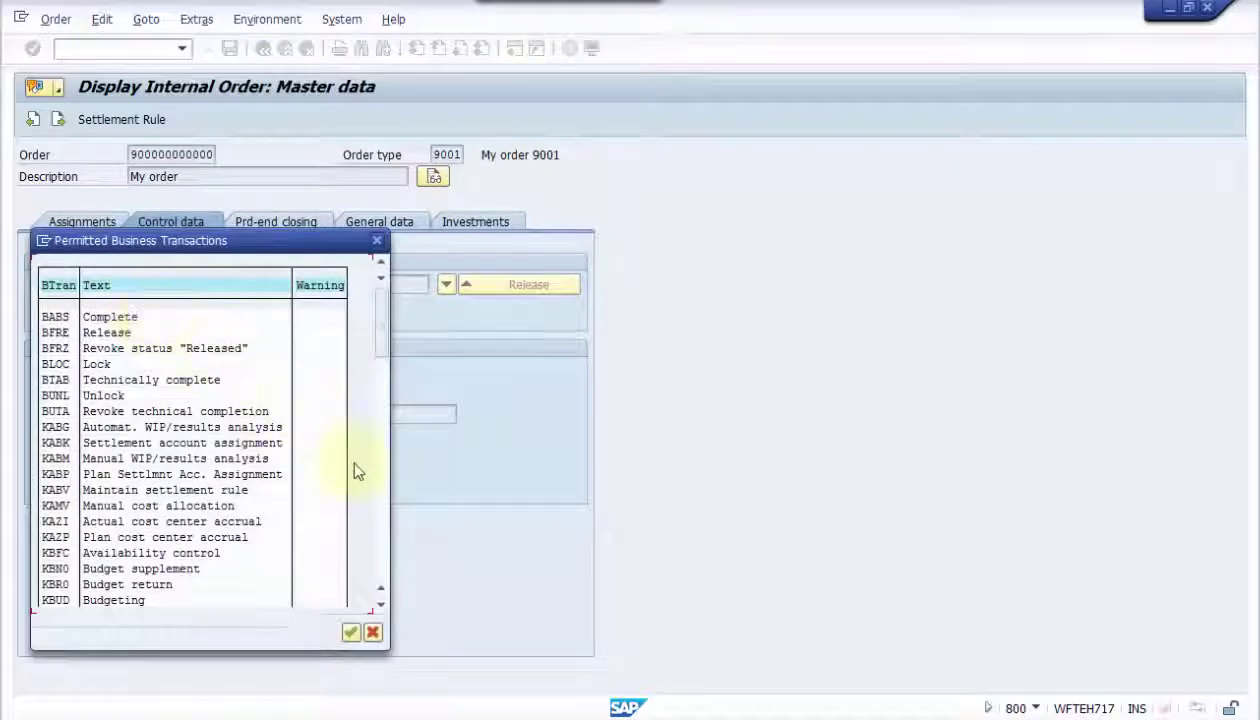
pyautogui.click(386, 521)
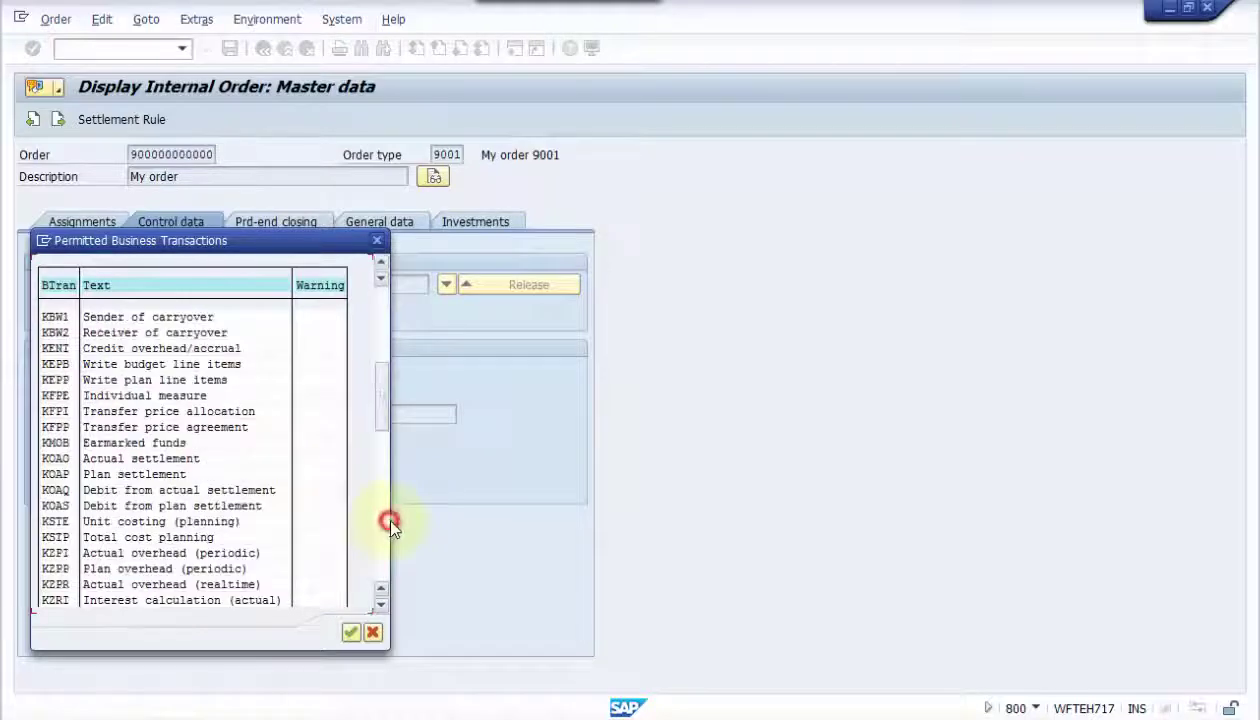
pyautogui.click(390, 521)
pyautogui.click(382, 541)
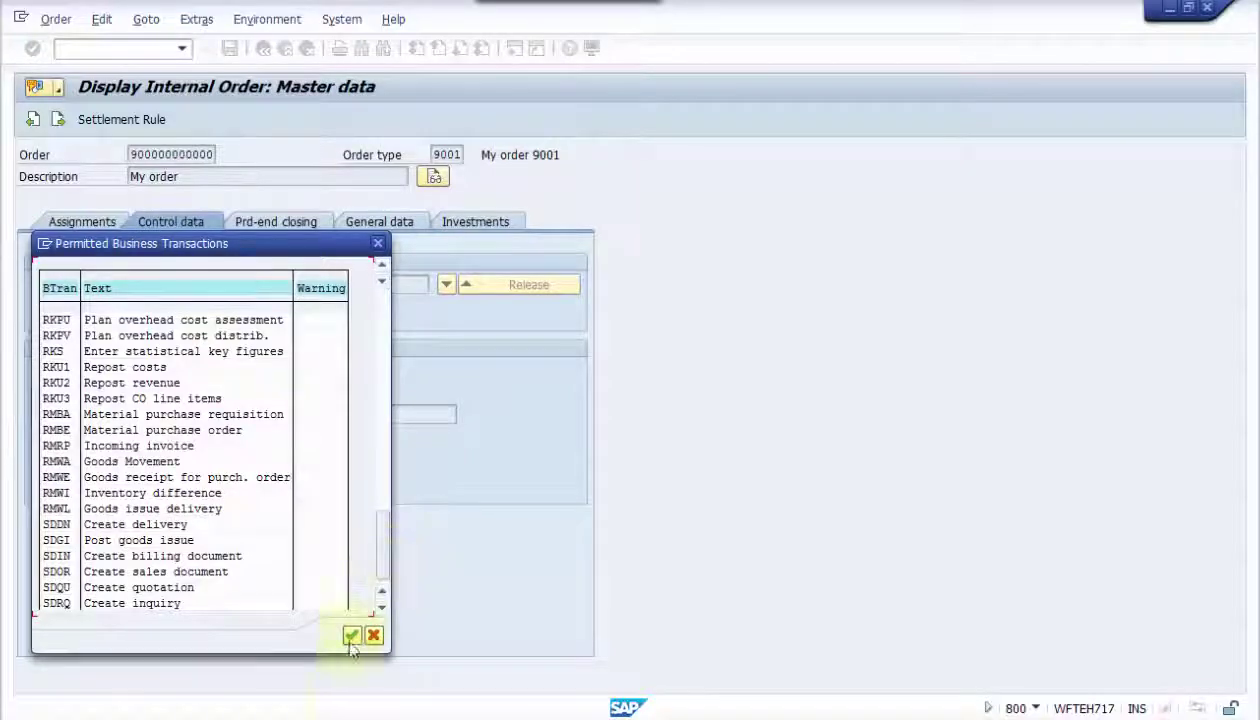
# Find the blocked transaction code RFBU in the error's long text and compare it with the order's permitted transactions.
pyautogui.moveTo(360, 710)
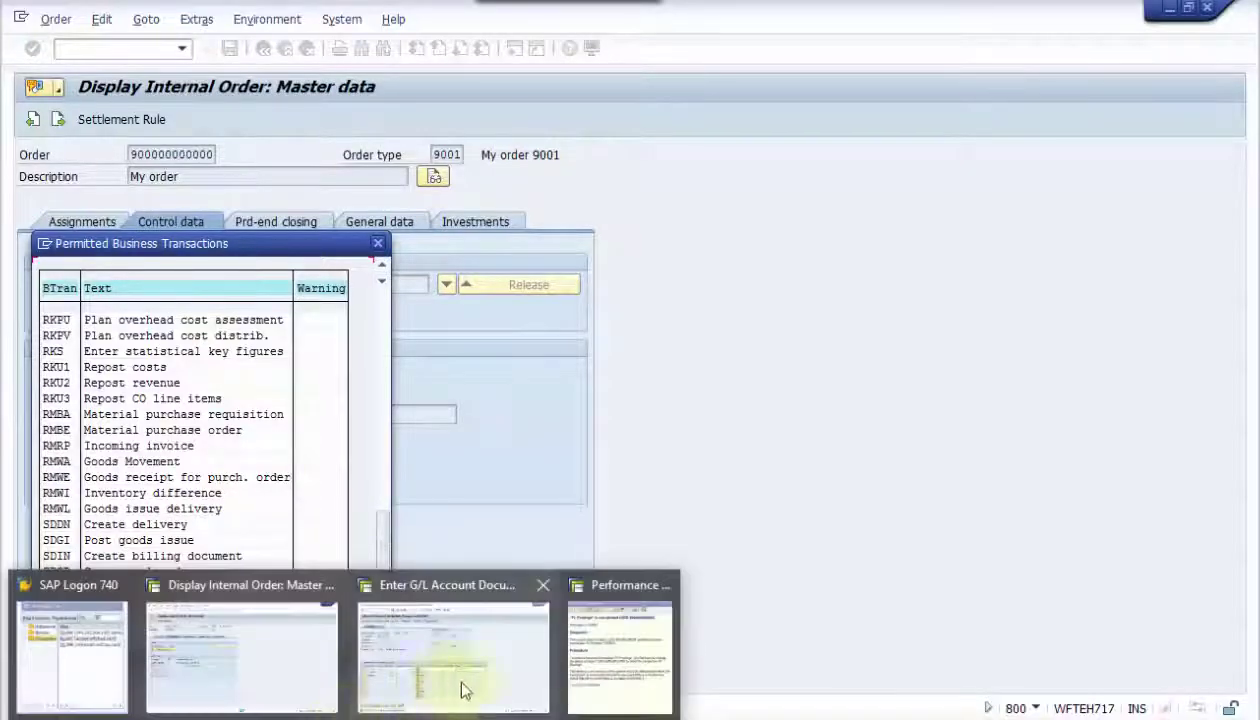
pyautogui.click(606, 676)
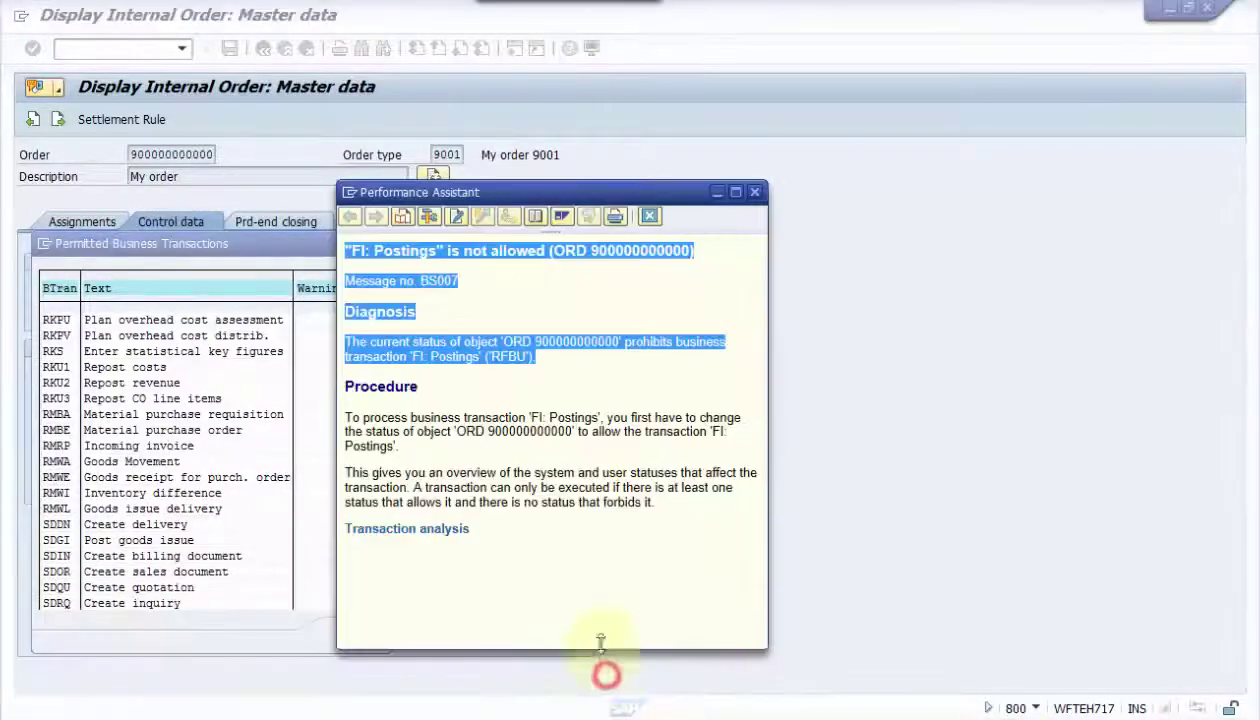
pyautogui.click(515, 362)
pyautogui.moveTo(500, 356); pyautogui.dragTo(525, 357)
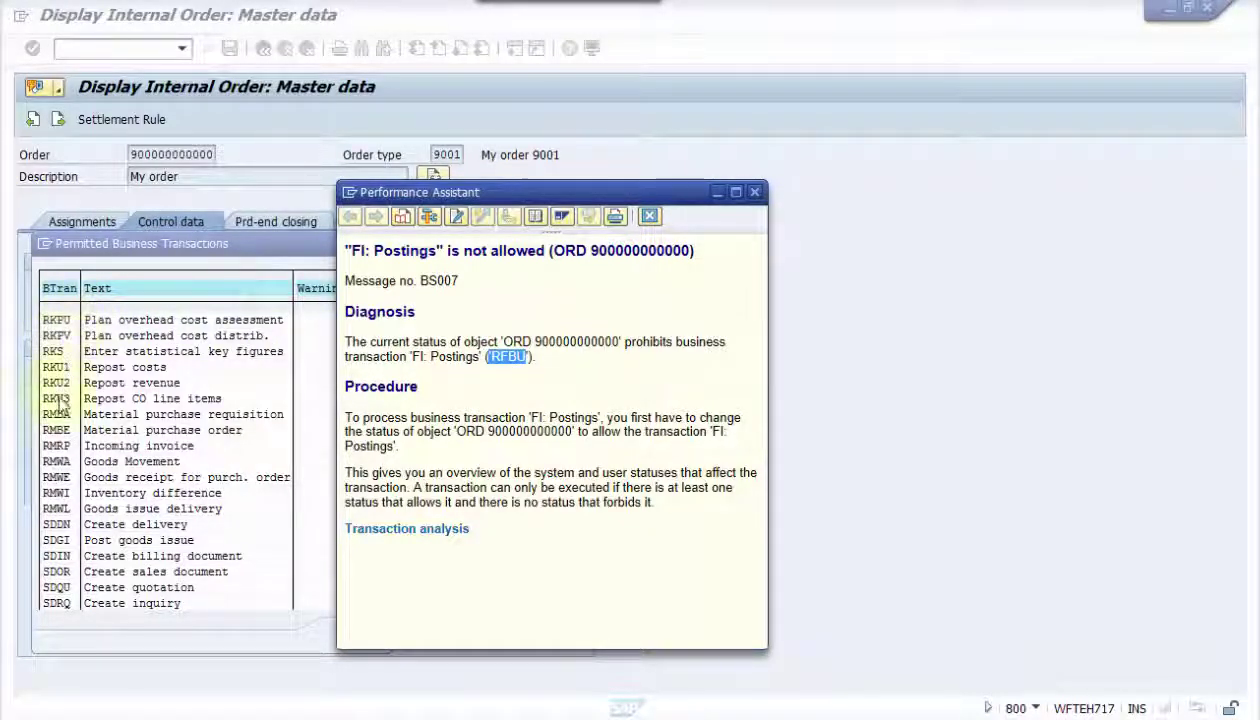
pyautogui.click(56, 510)
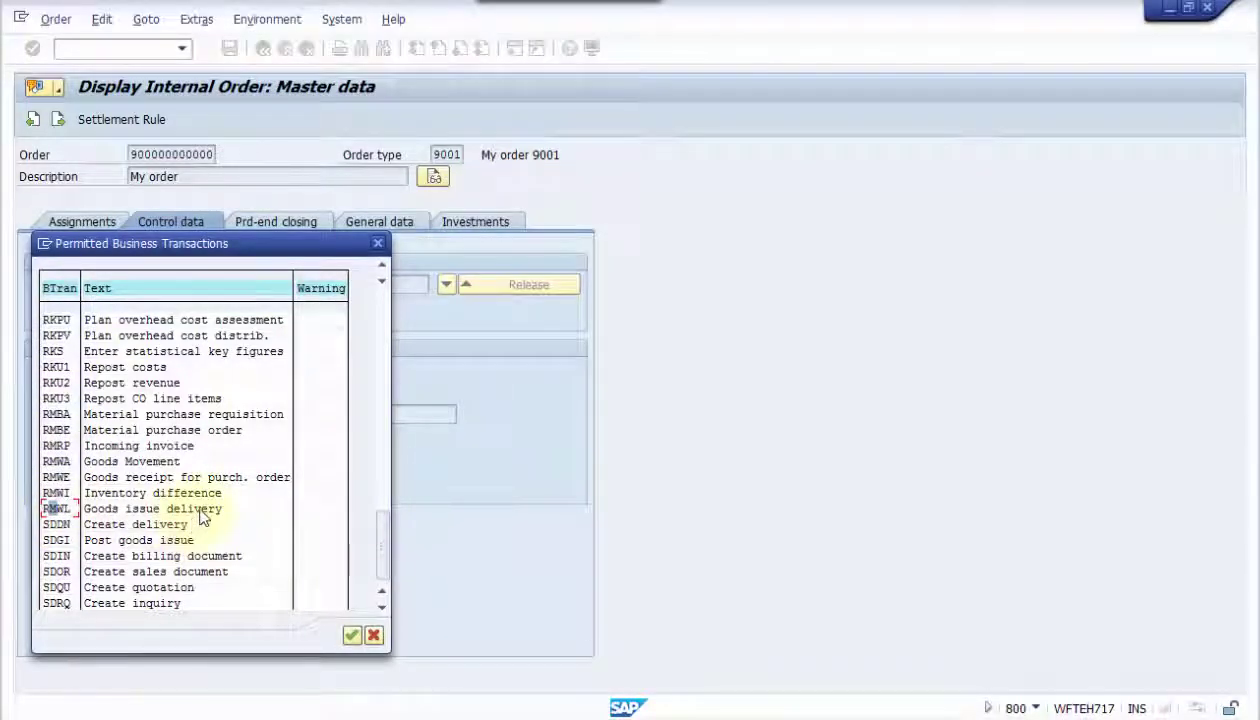
# Search the order's permitted business transactions for rfbu, then close the search and the transactions list.
pyautogui.hotkey('ctrl', 'f')
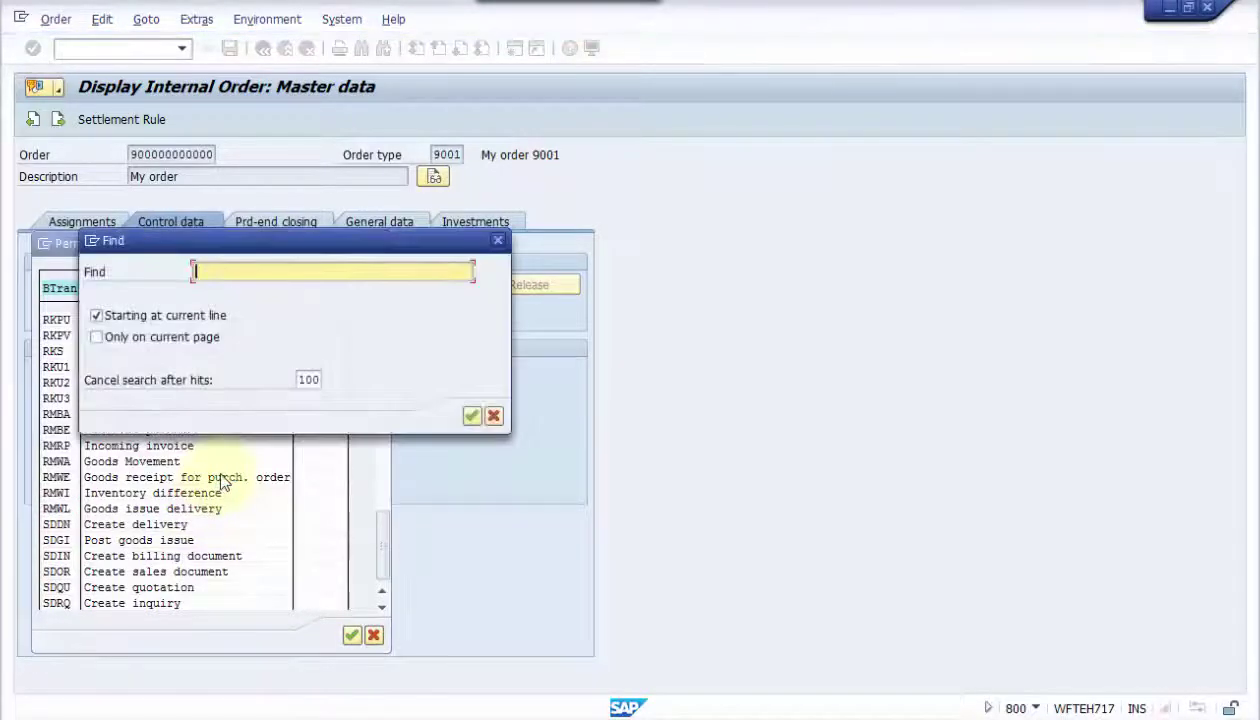
pyautogui.hotkey('ctrl', 'v')
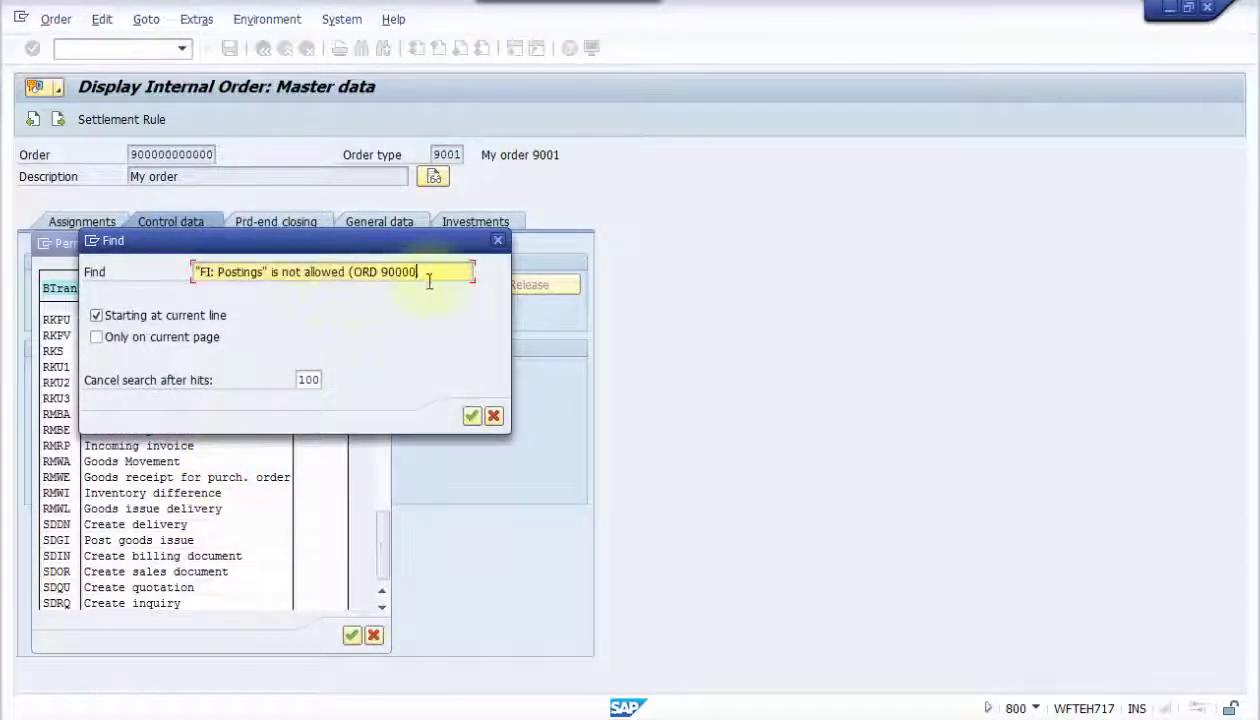
pyautogui.moveTo(429, 280); pyautogui.dragTo(142, 254)
pyautogui.write('R')
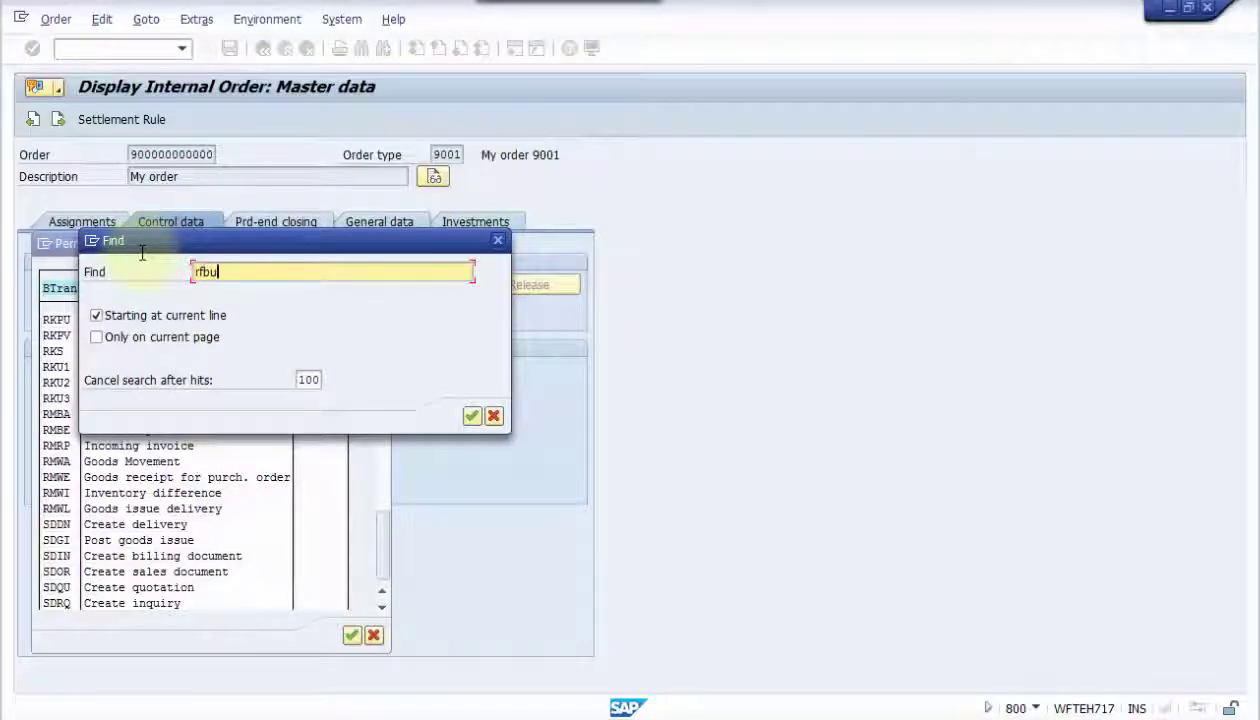
pyautogui.click(473, 416)
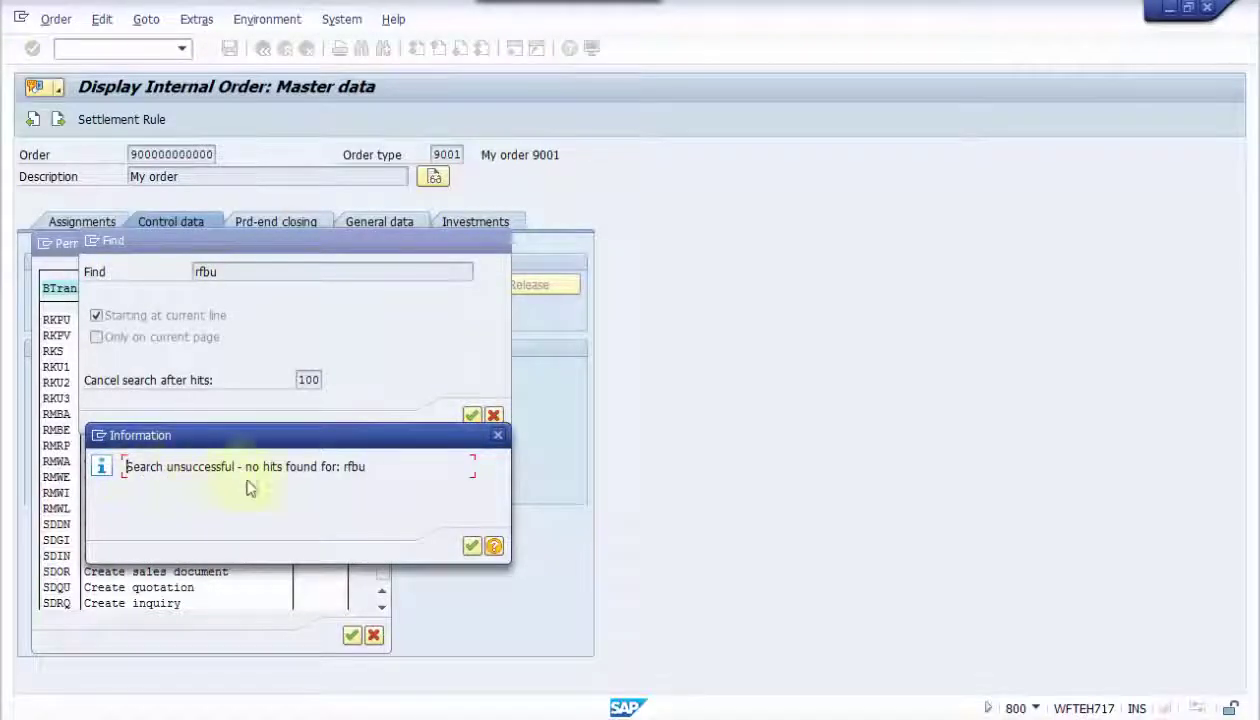
pyautogui.click(470, 547)
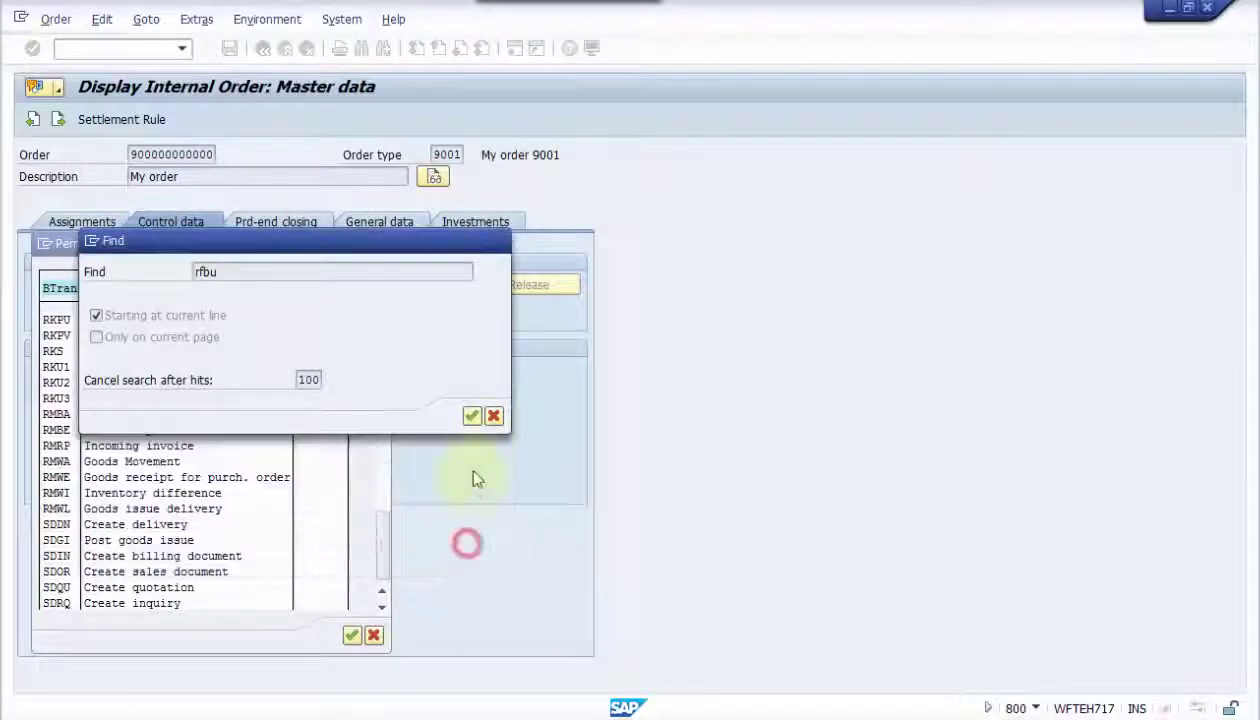
pyautogui.click(493, 415)
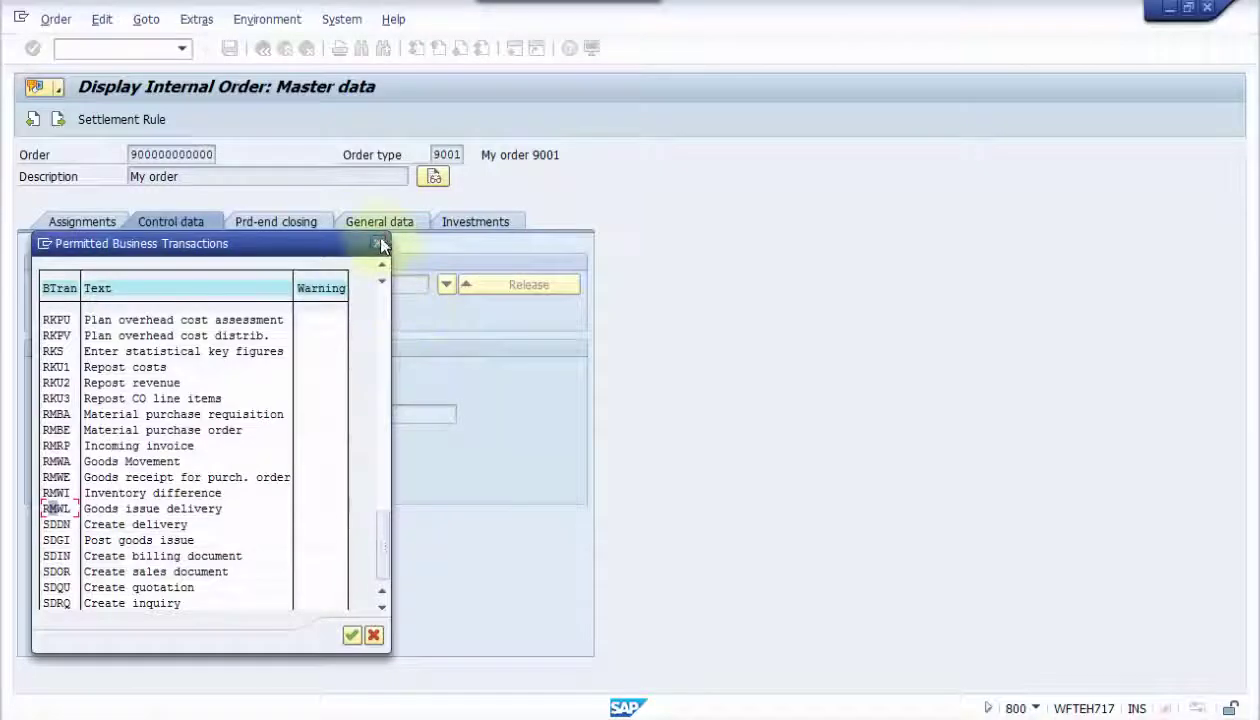
pyautogui.click(380, 243)
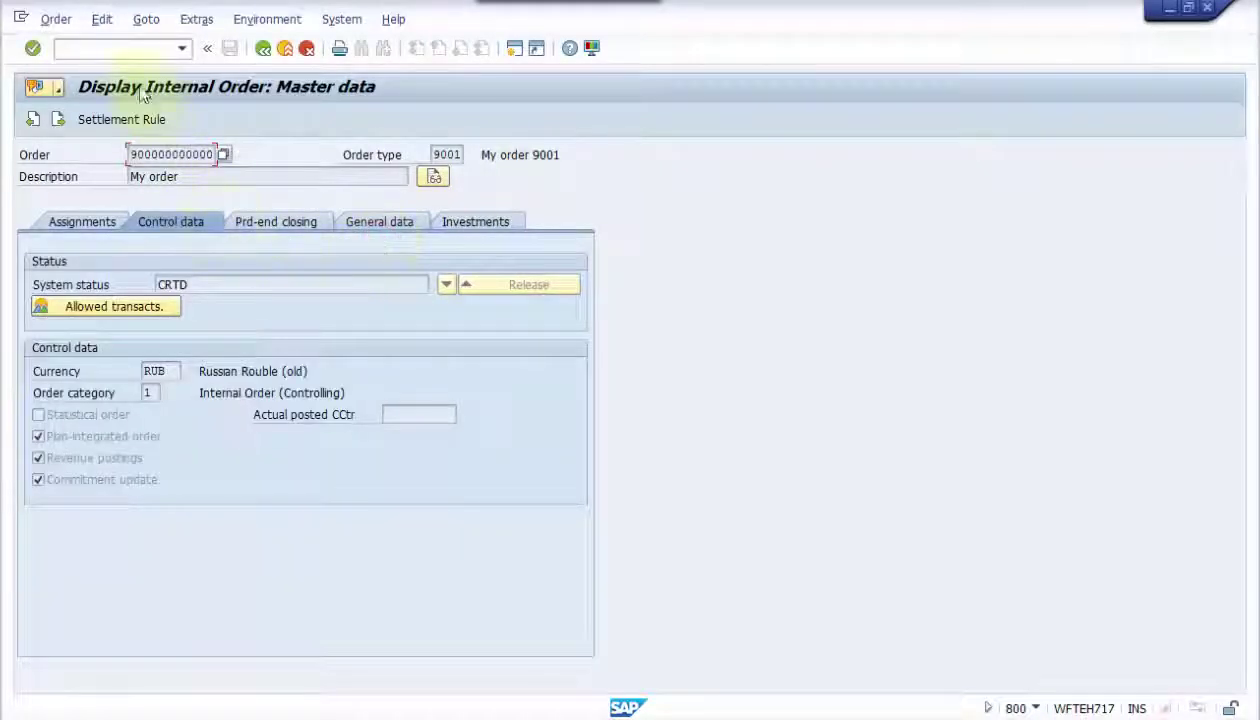
# Switch the internal order from display to change mode, open its control data and release the order.
pyautogui.click(75, 22)
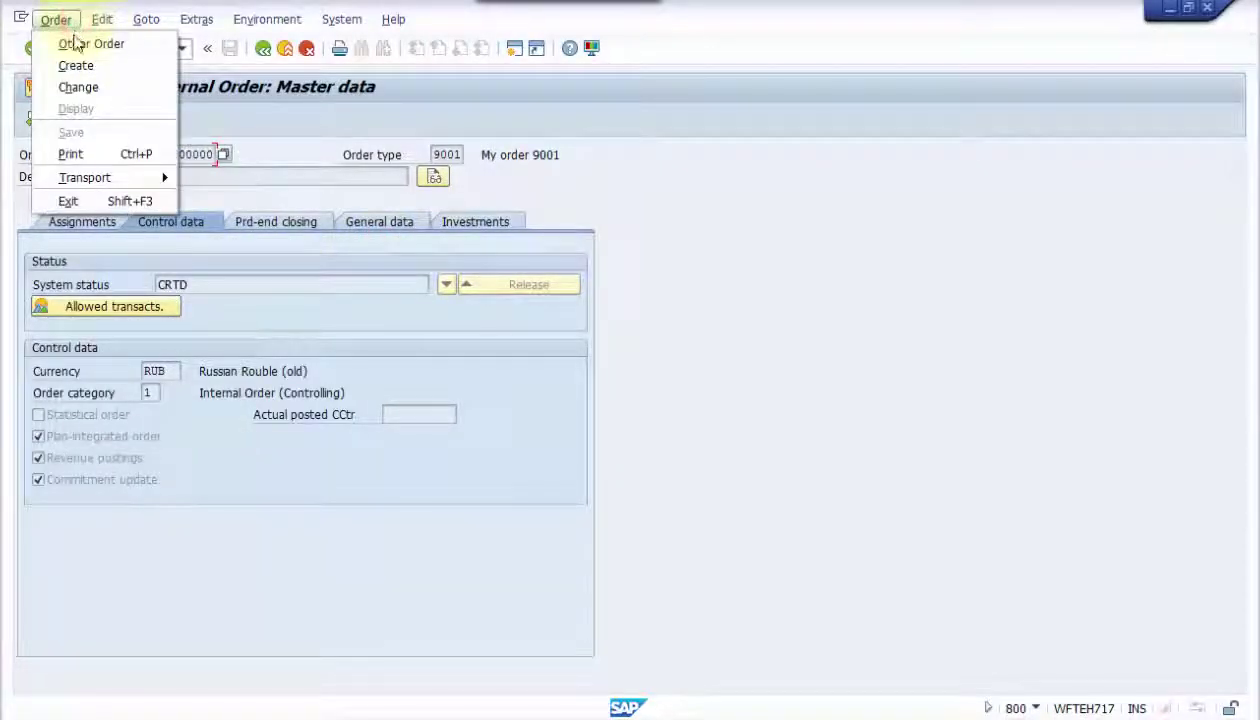
pyautogui.click(90, 87)
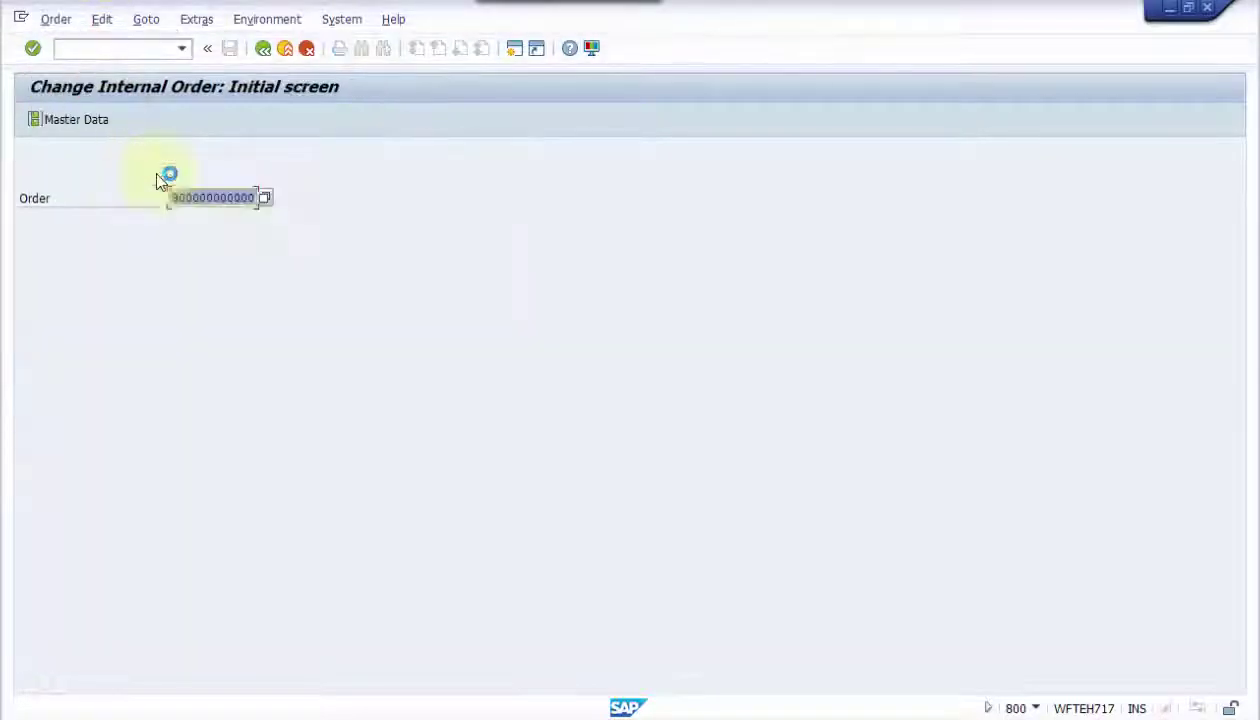
pyautogui.click(33, 50)
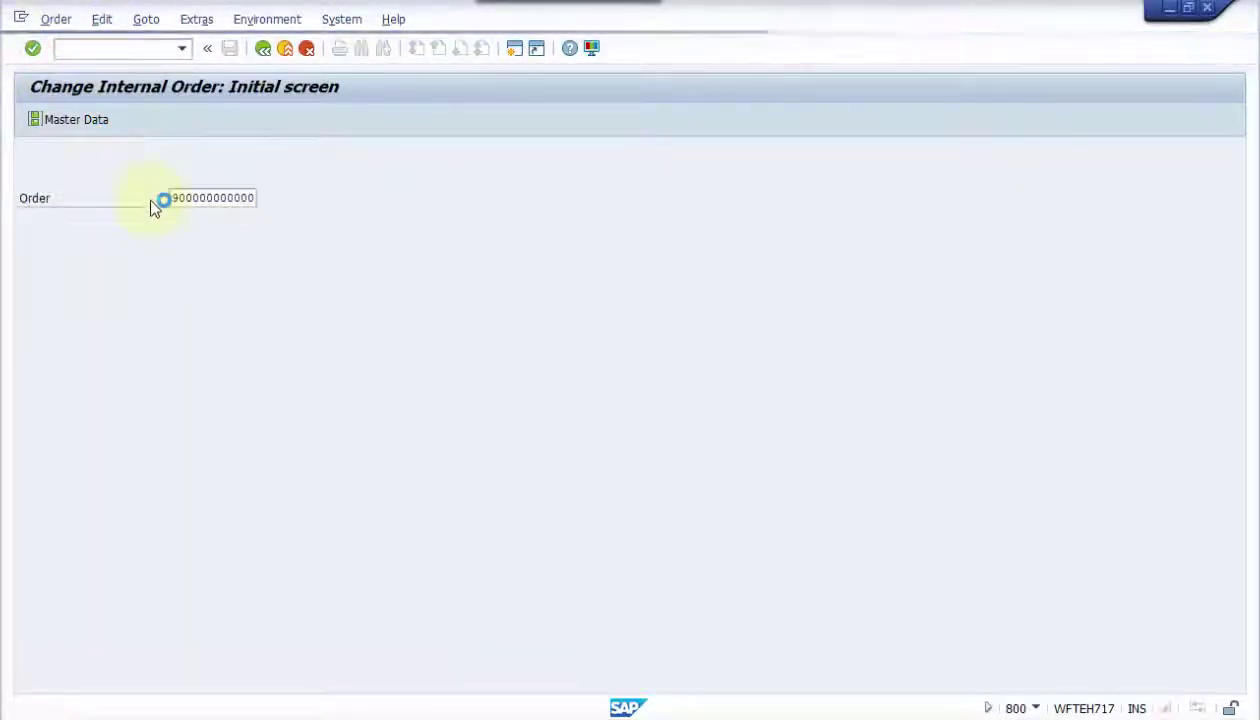
pyautogui.click(175, 219)
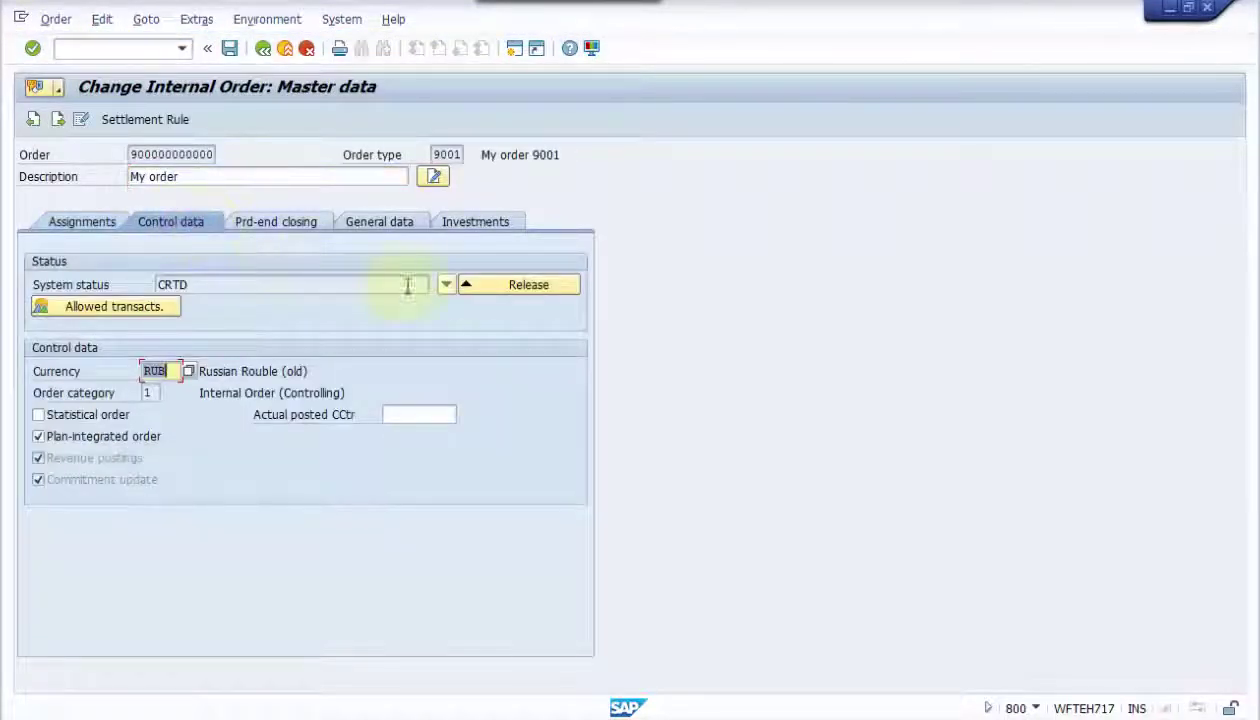
pyautogui.click(490, 289)
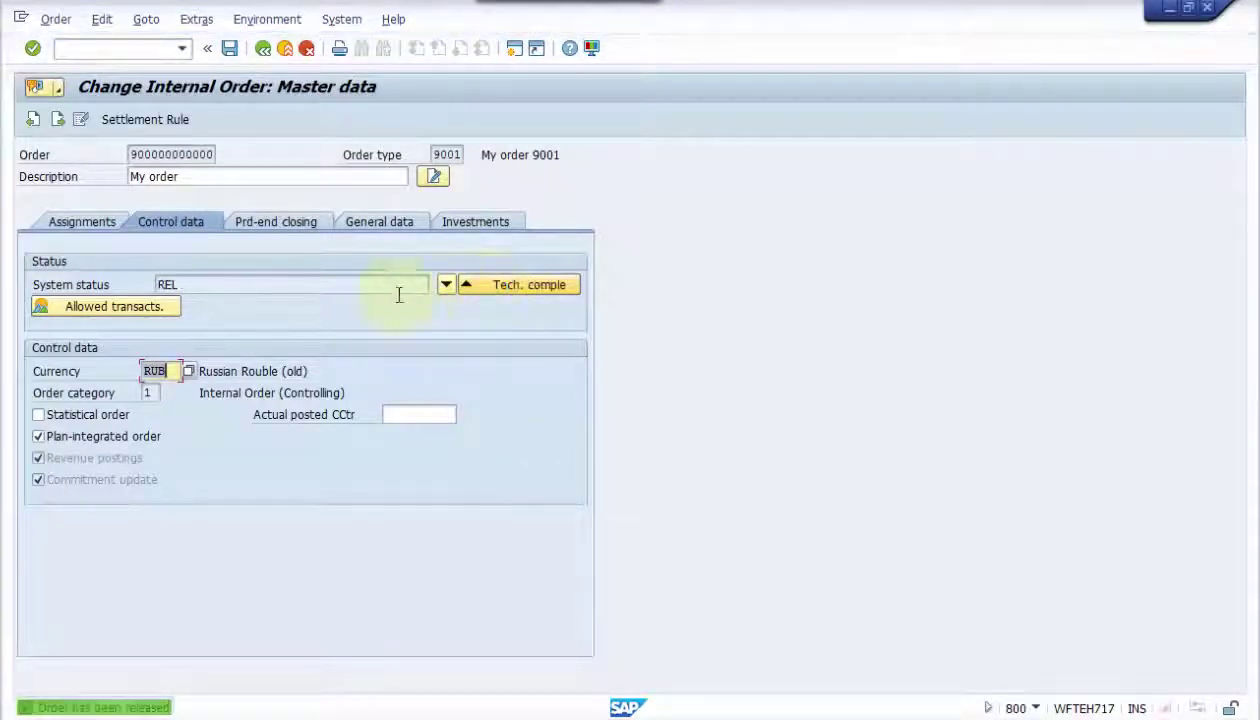
# Display the released order's allowed transactions, search for rfbu, go to the RFBU entry and close the list.
pyautogui.click(205, 284)
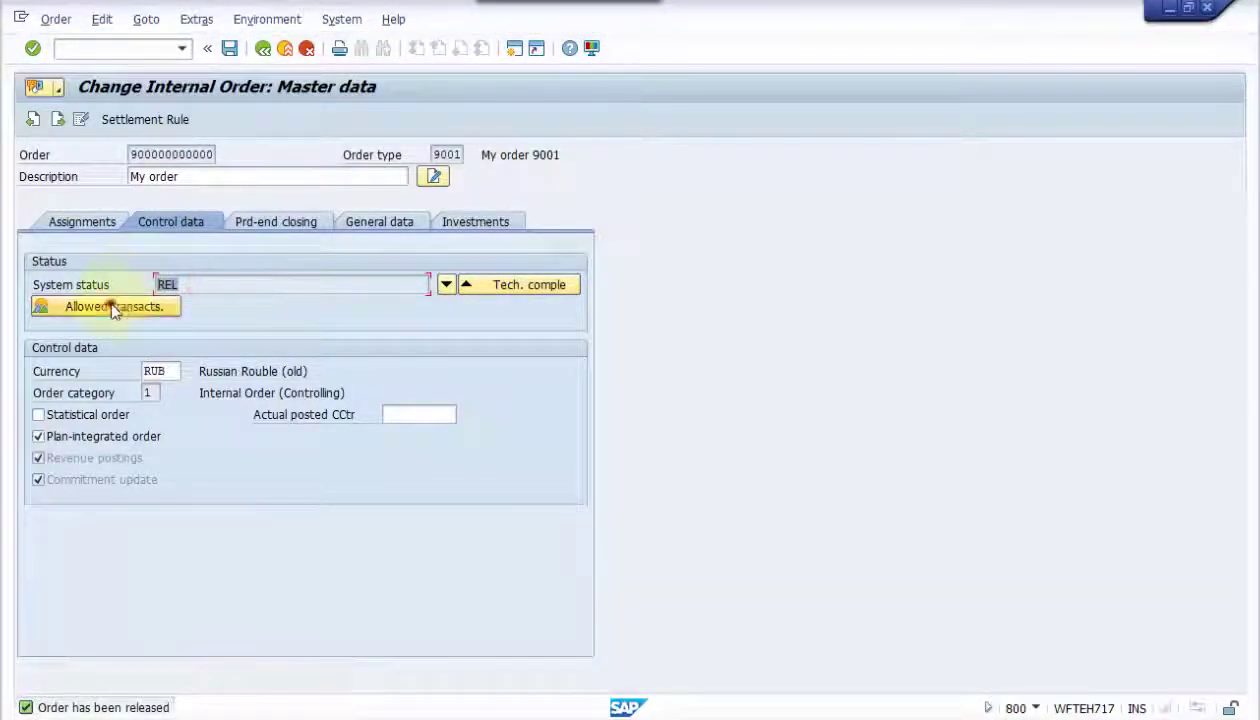
pyautogui.click(211, 352)
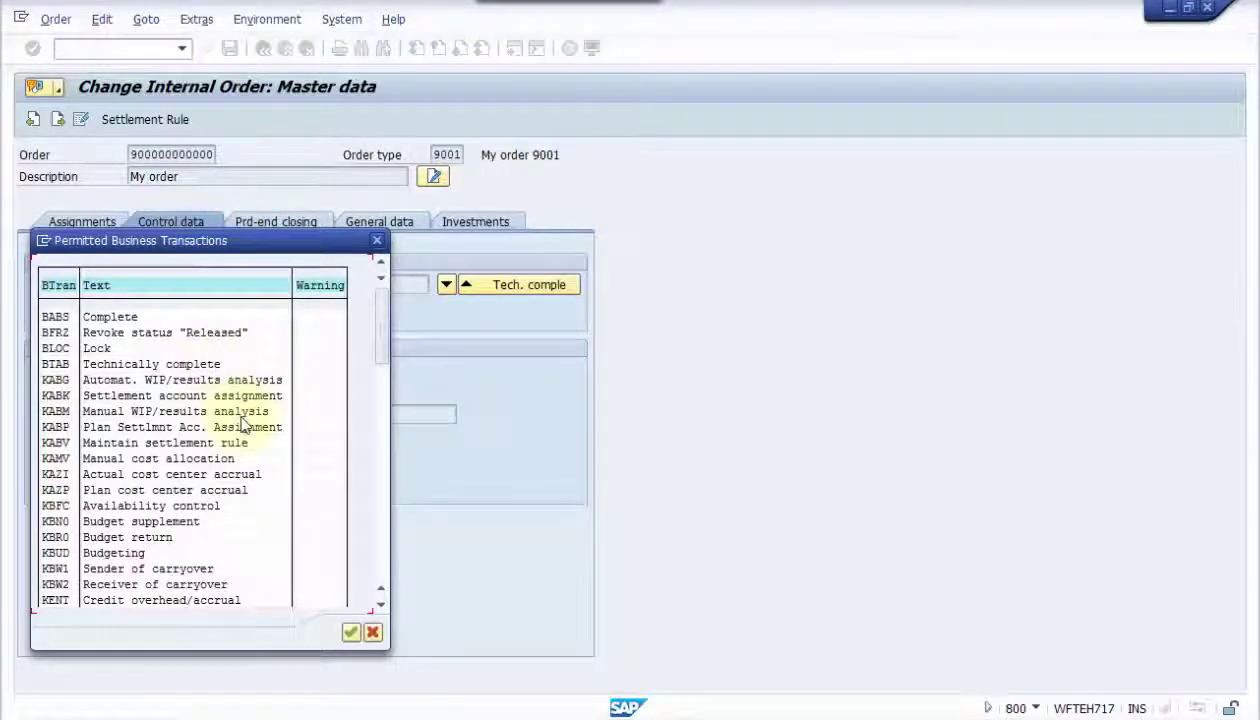
pyautogui.hotkey('ctrl', 'f')
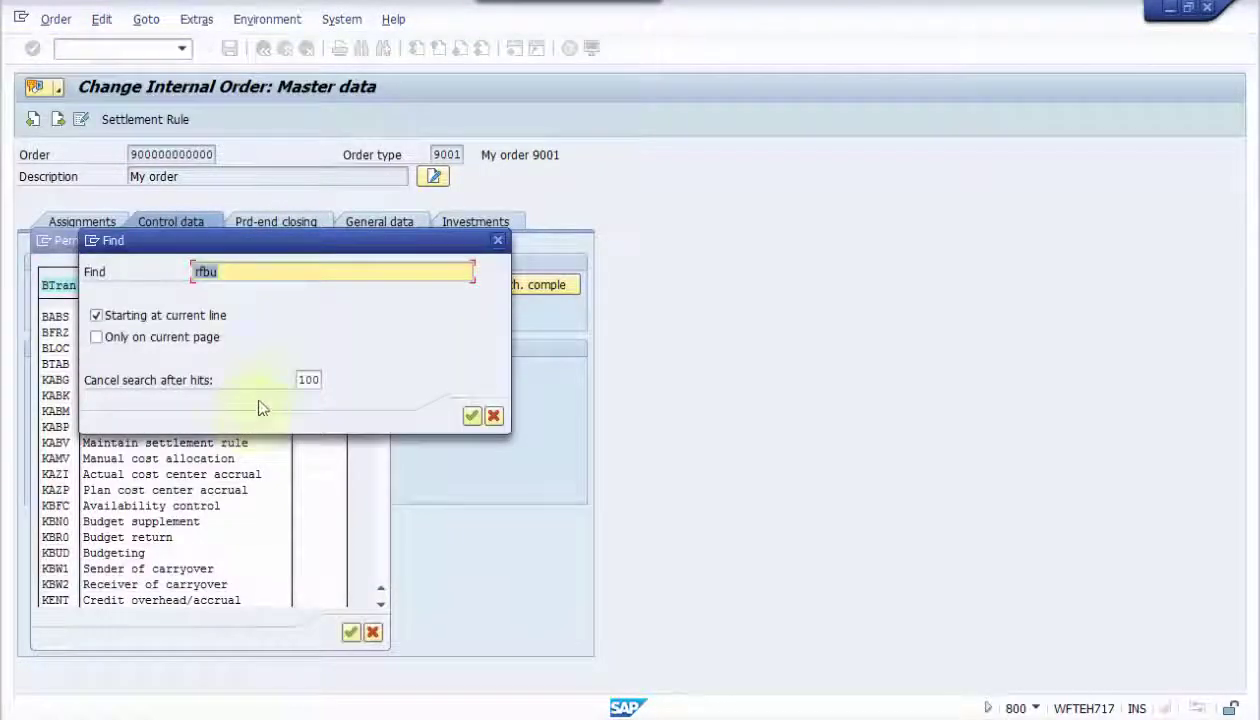
pyautogui.click(470, 417)
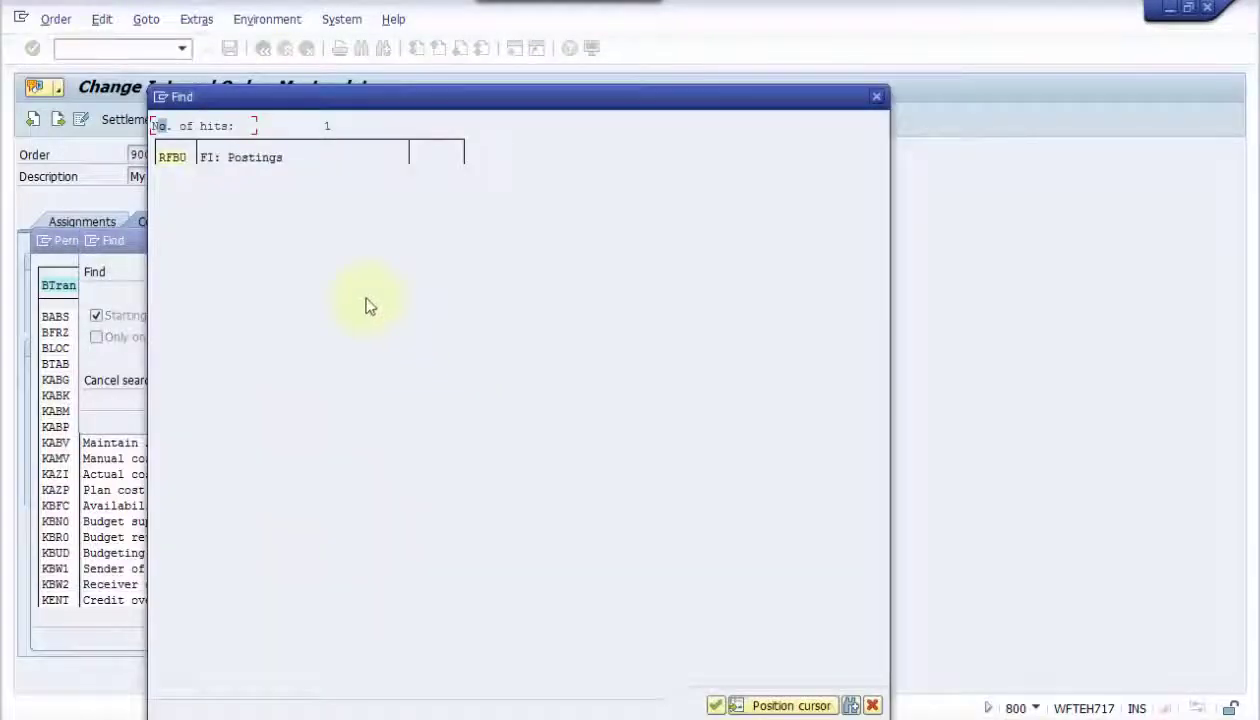
pyautogui.doubleClick(175, 162)
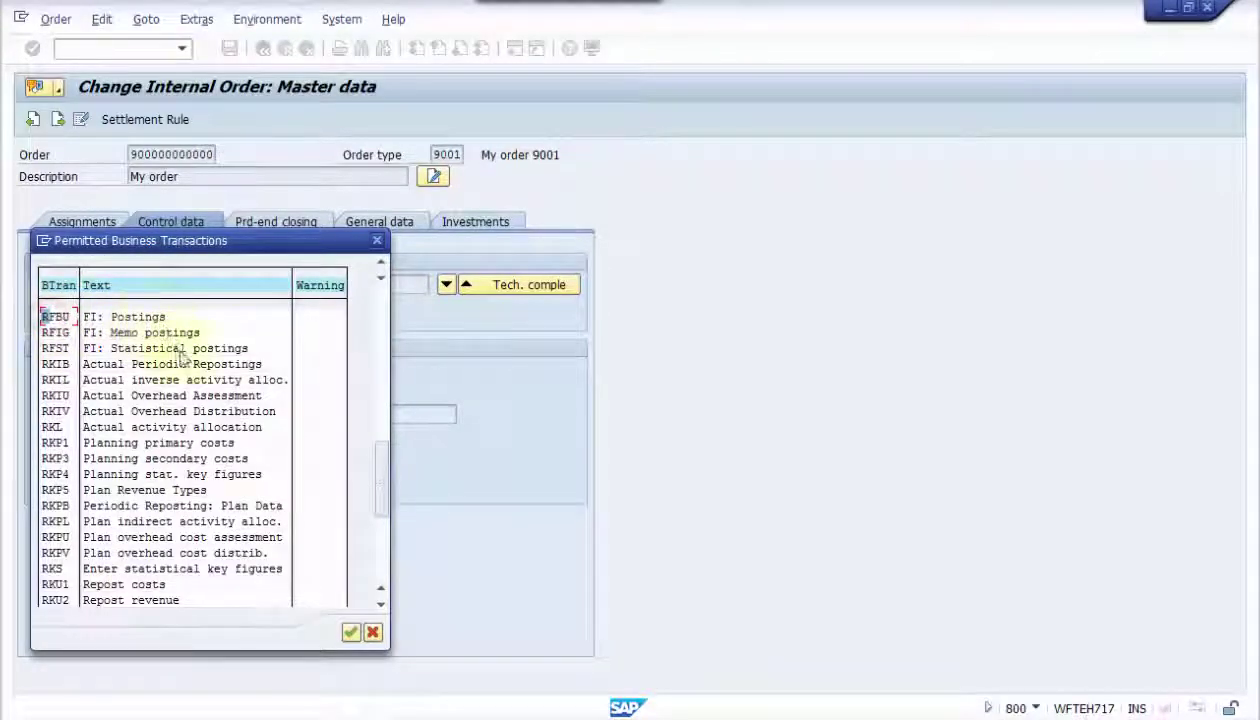
pyautogui.click(350, 634)
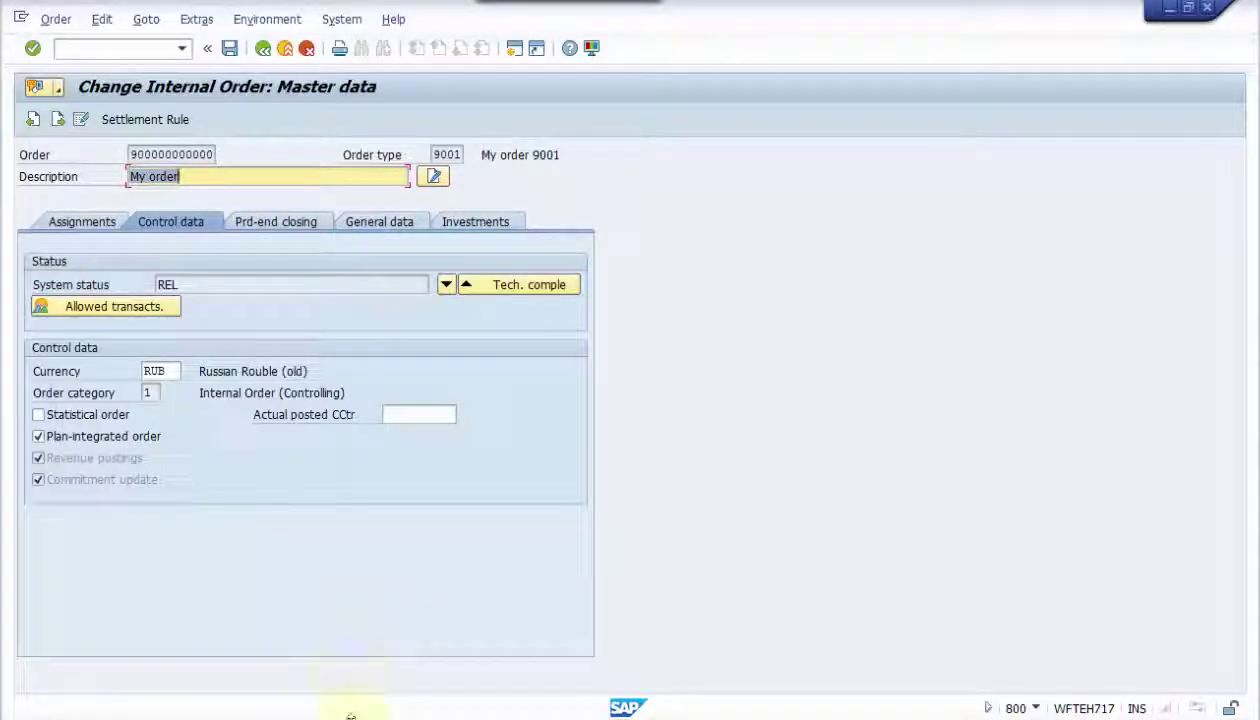
# Bring up the Performance Assistant window with the error's long text and close it.
pyautogui.moveTo(360, 704)
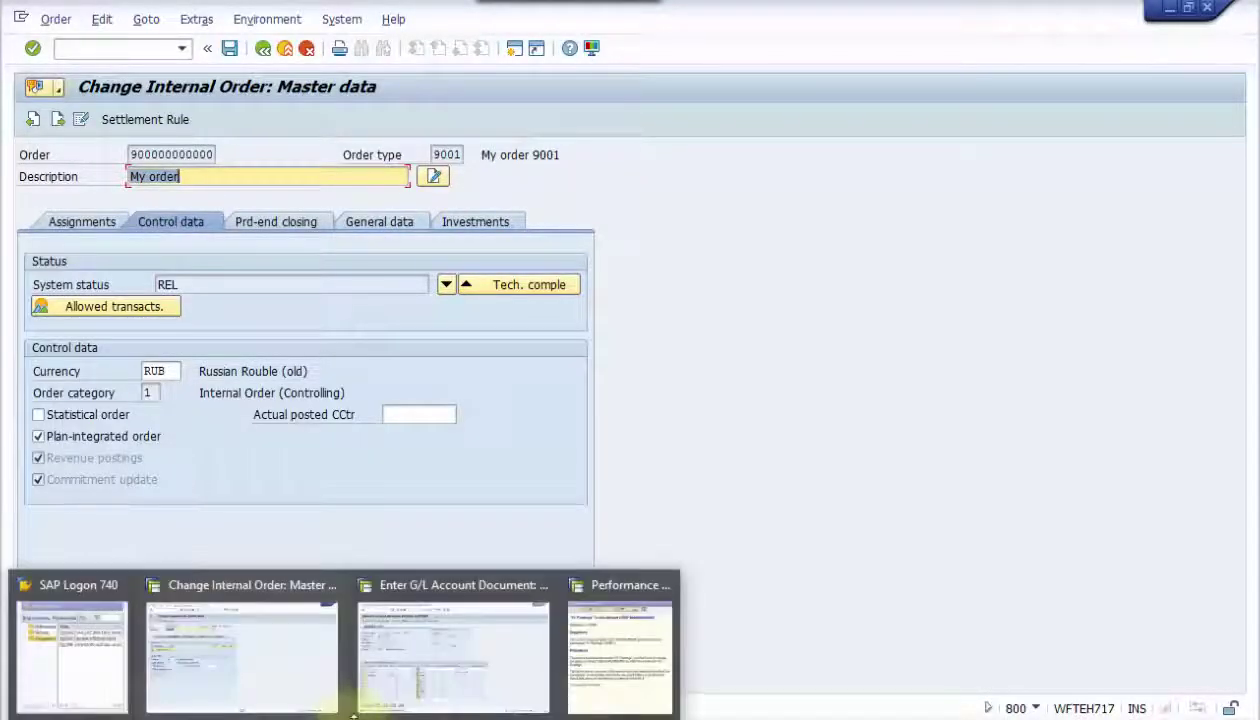
pyautogui.moveTo(413, 689)
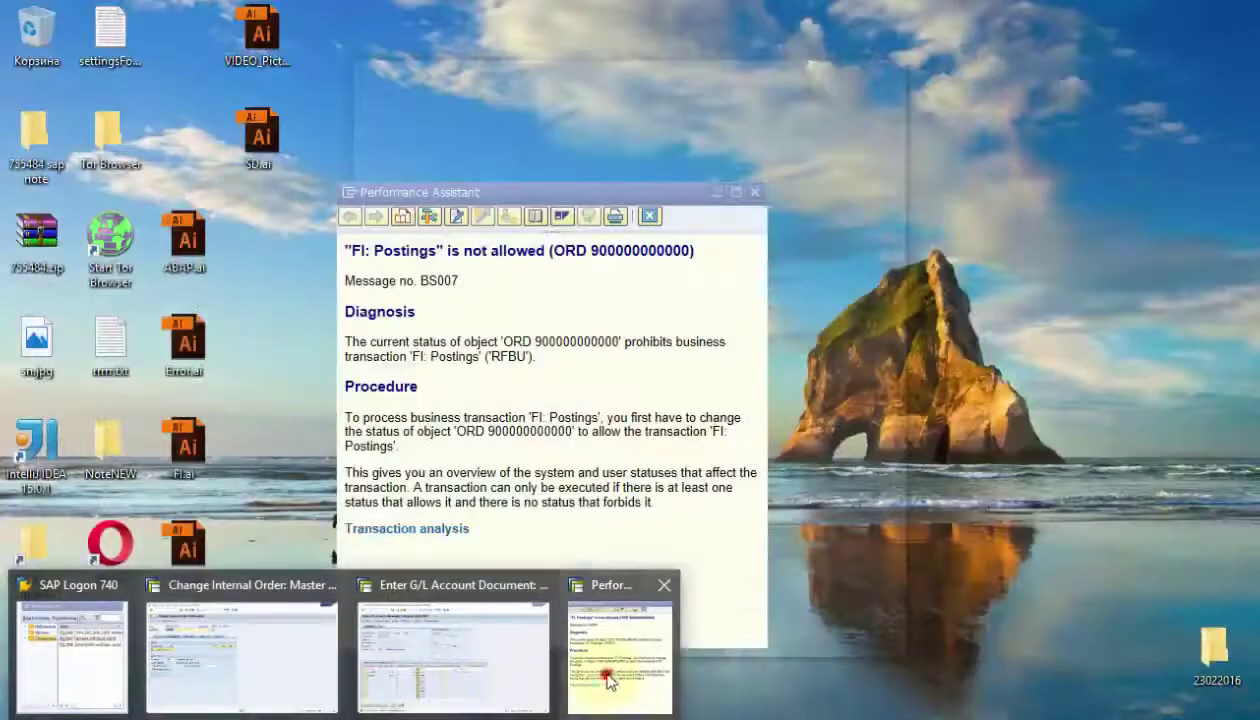
pyautogui.click(608, 672)
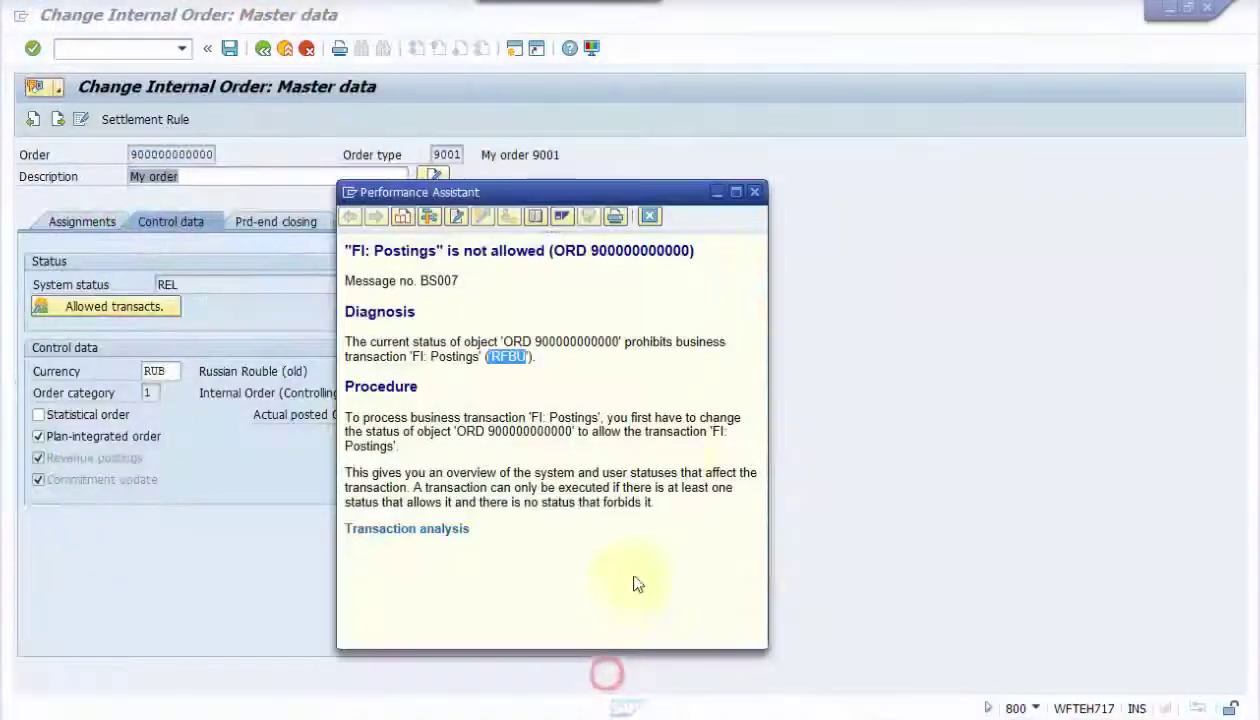
pyautogui.click(755, 196)
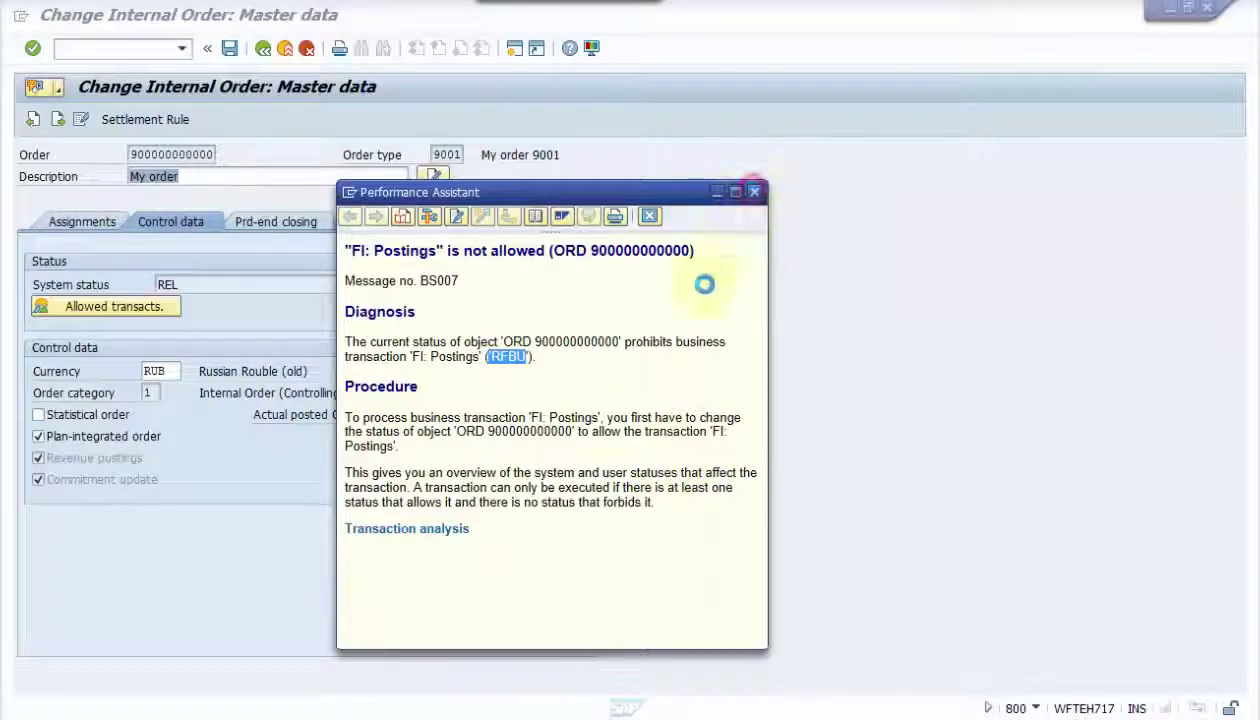
# Return to the Change Internal Order session, save the released order despite the profit center warning, and go back to SAP Easy Access.
pyautogui.moveTo(366, 703)
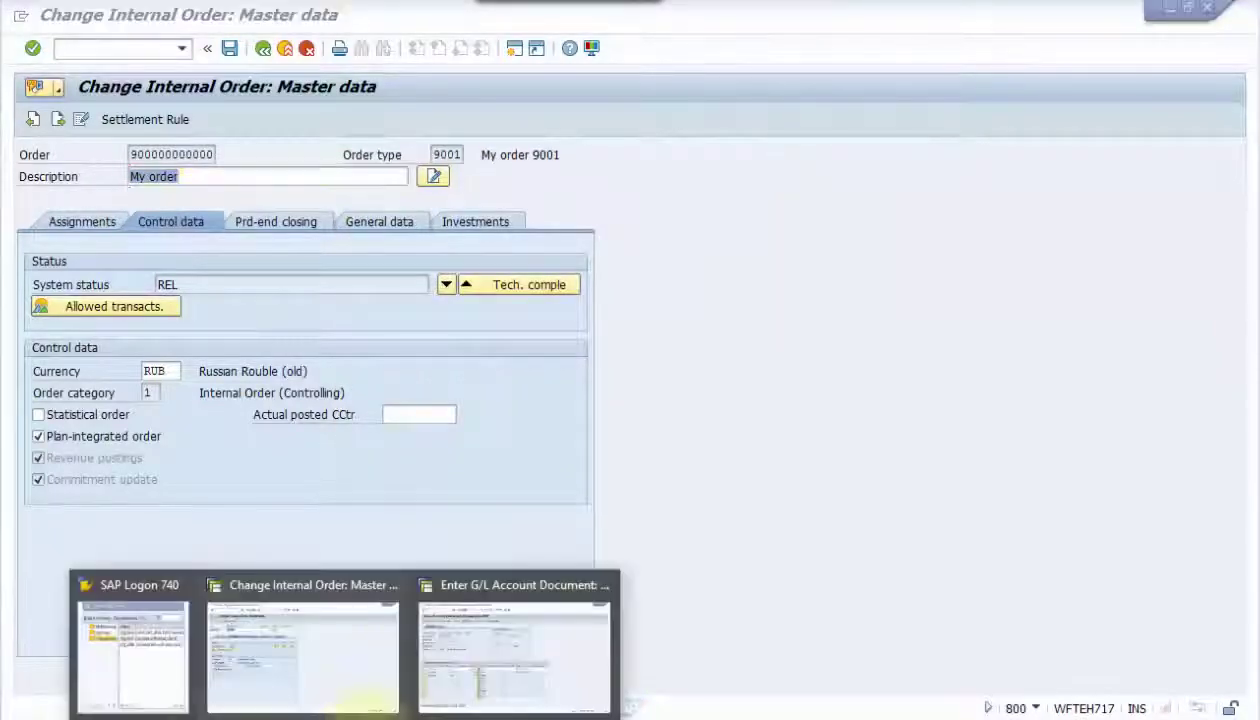
pyautogui.moveTo(462, 683)
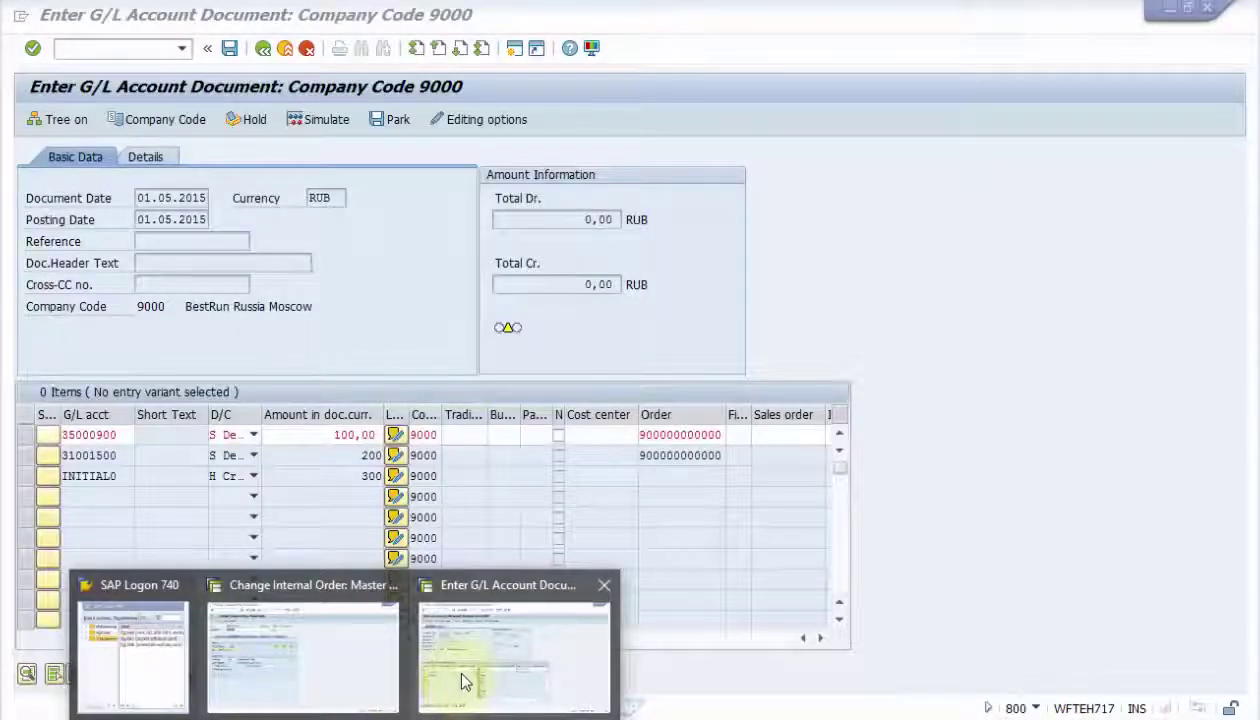
pyautogui.click(377, 669)
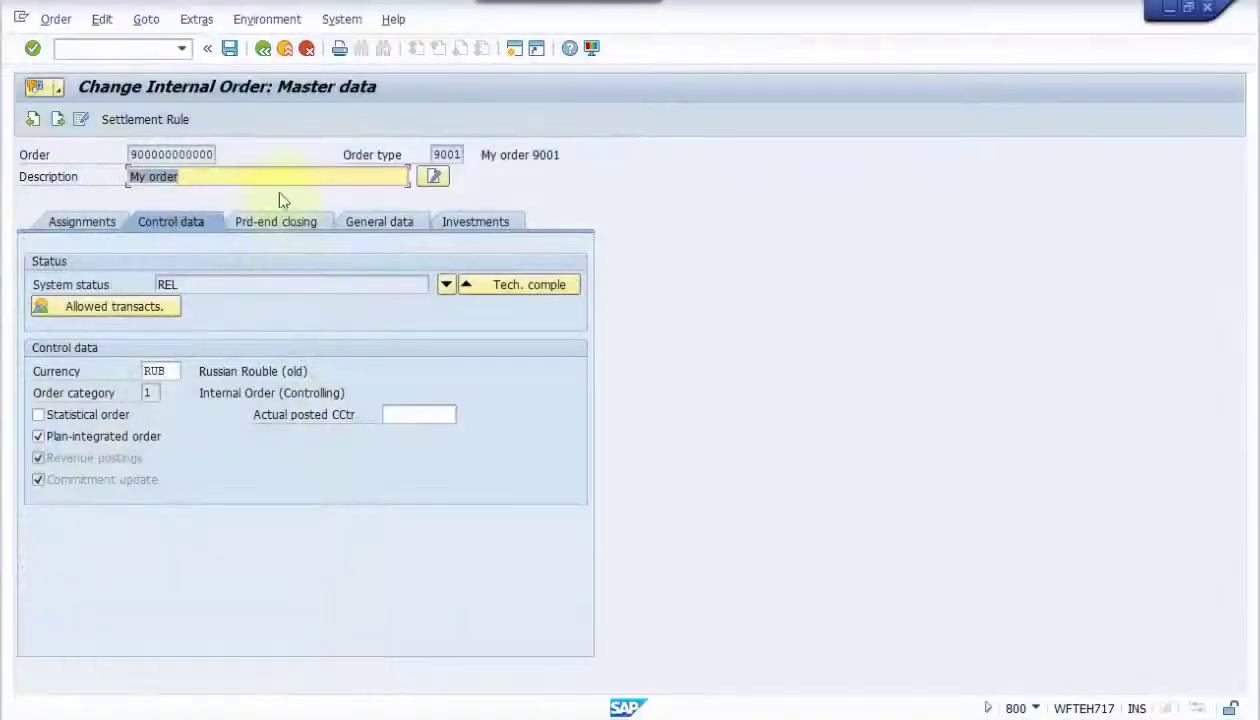
pyautogui.click(229, 50)
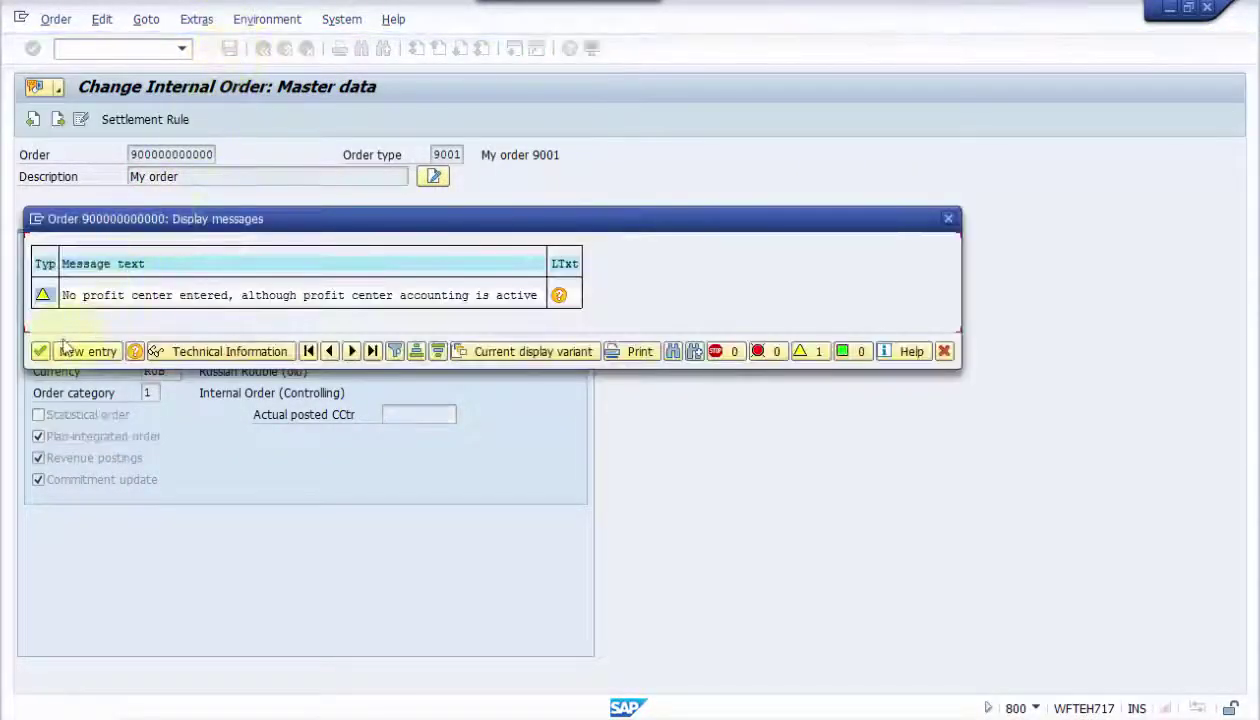
pyautogui.click(40, 351)
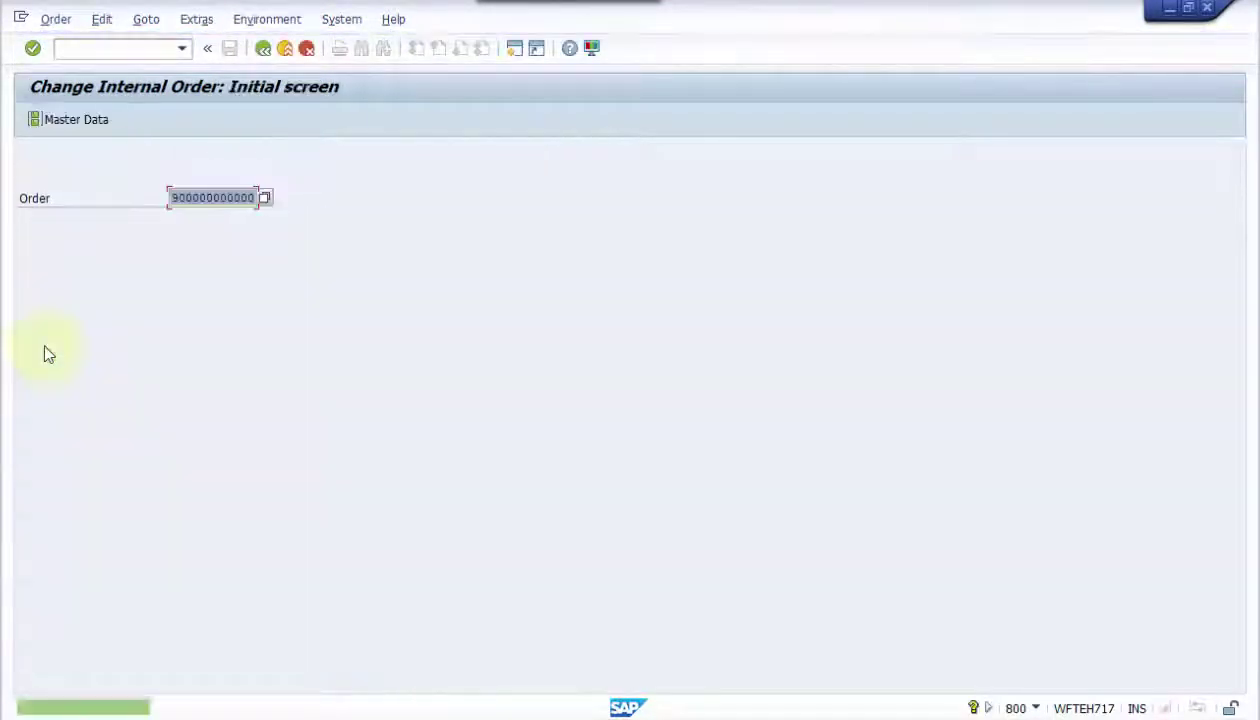
pyautogui.click(263, 48)
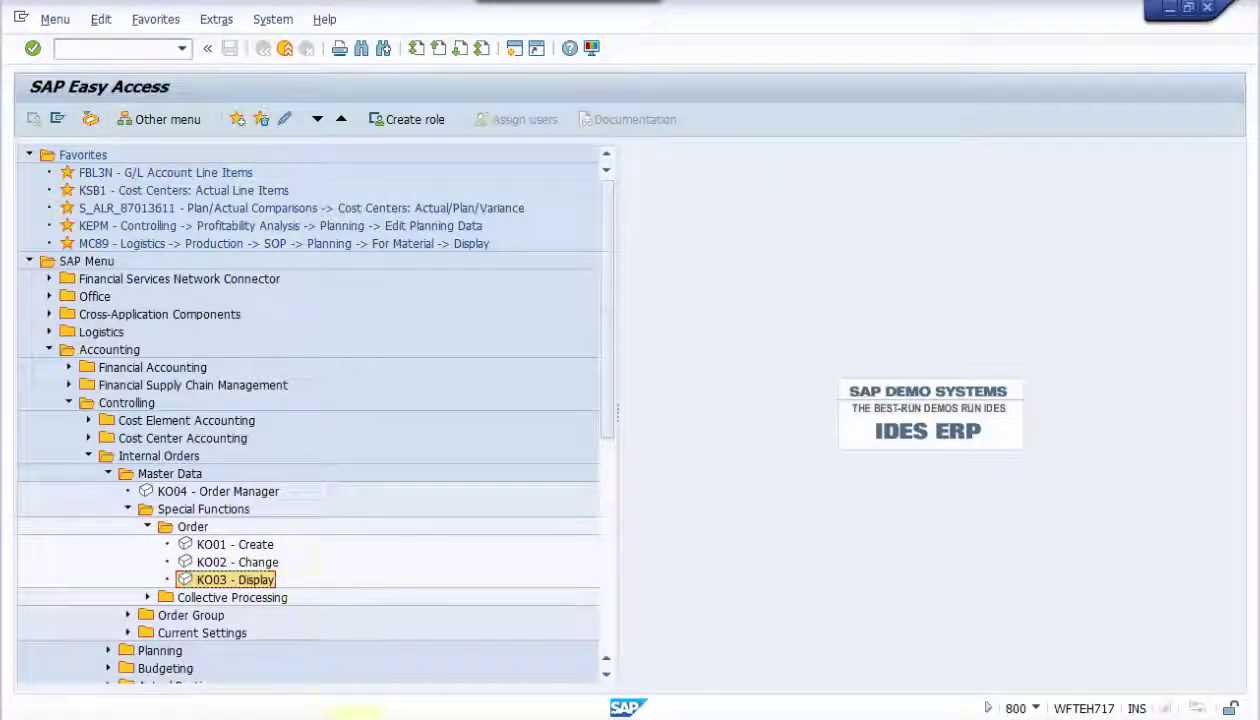
# Switch to the Enter G/L Account Document session, simulate the document while accepting the tax code warnings, and post it.
pyautogui.moveTo(350, 712)
pyautogui.click(455, 690)
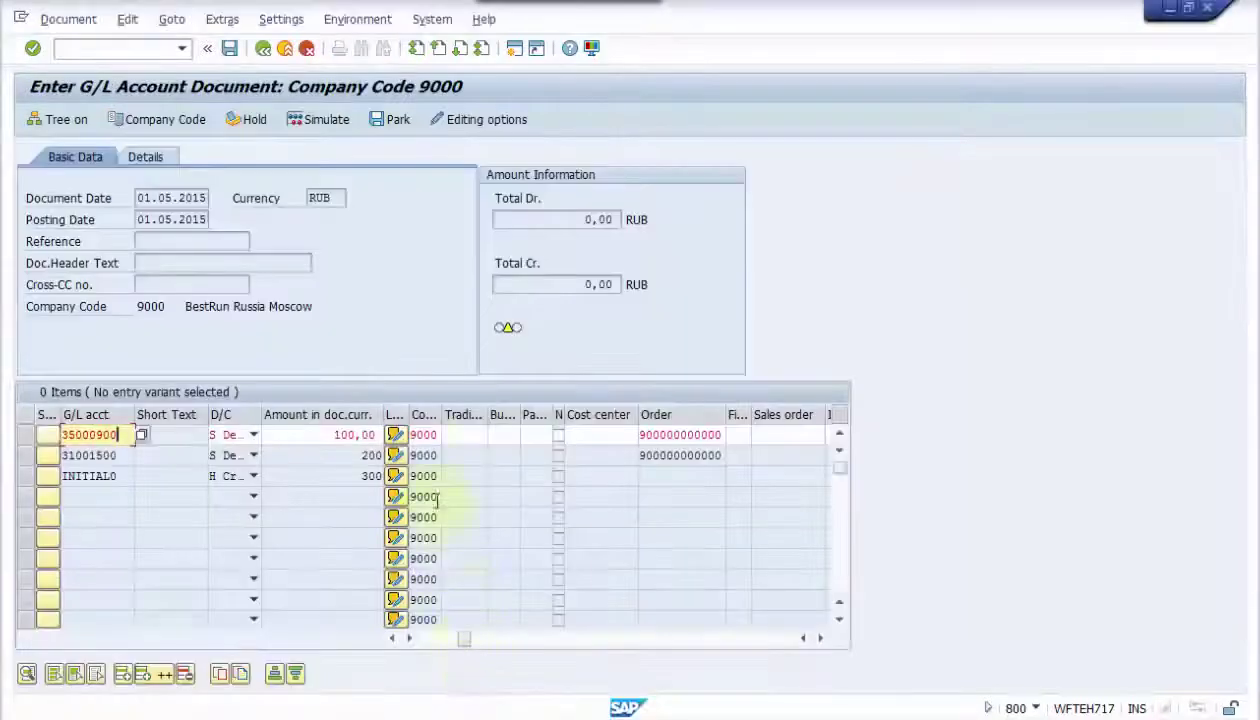
pyautogui.click(330, 132)
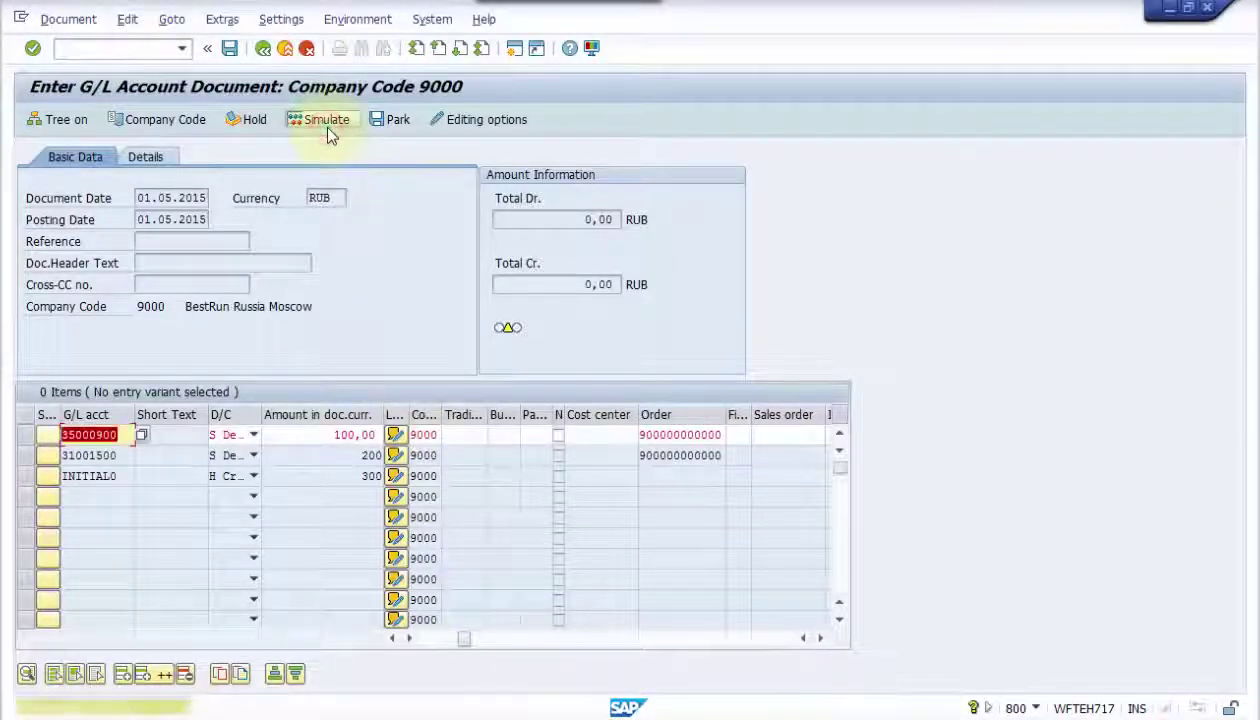
pyautogui.click(34, 49)
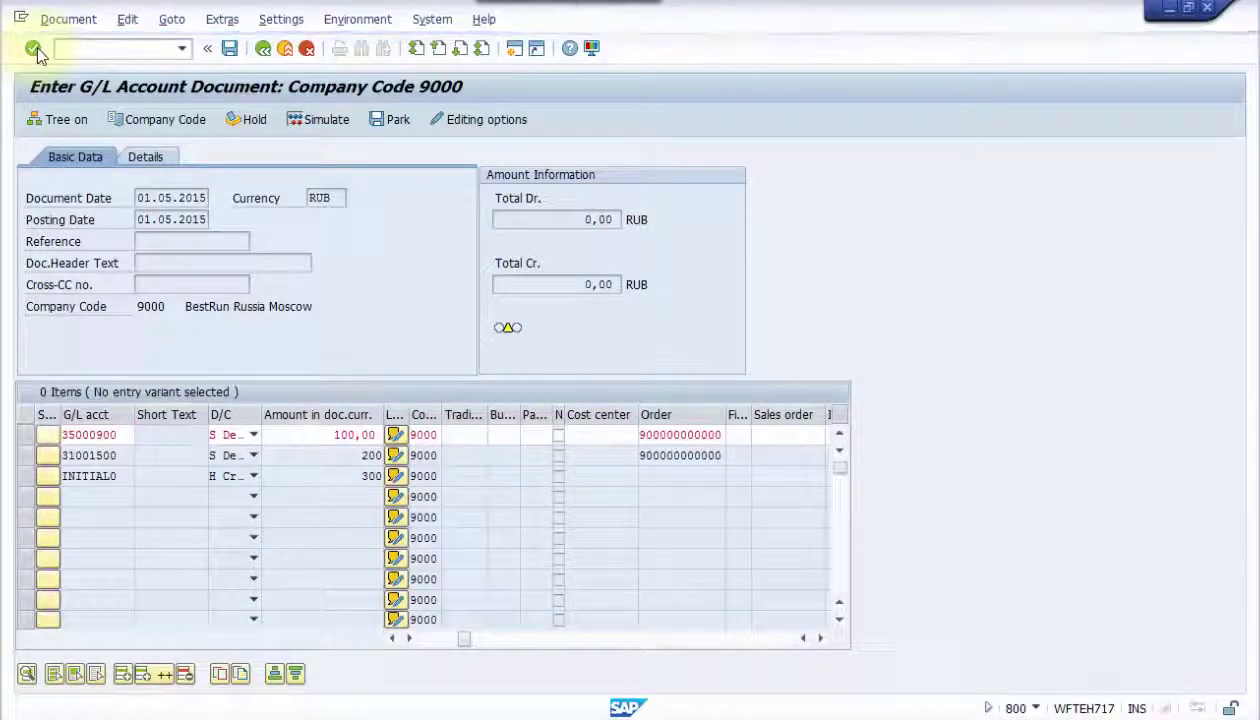
pyautogui.click(34, 49)
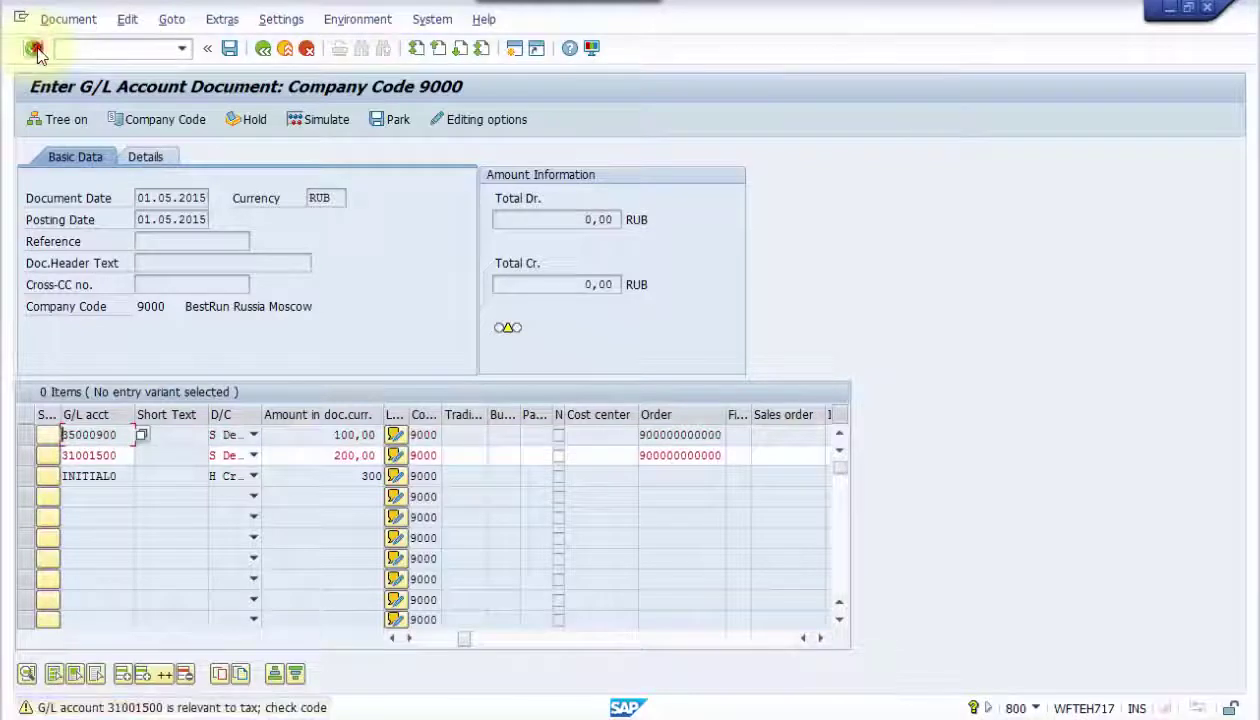
pyautogui.click(34, 49)
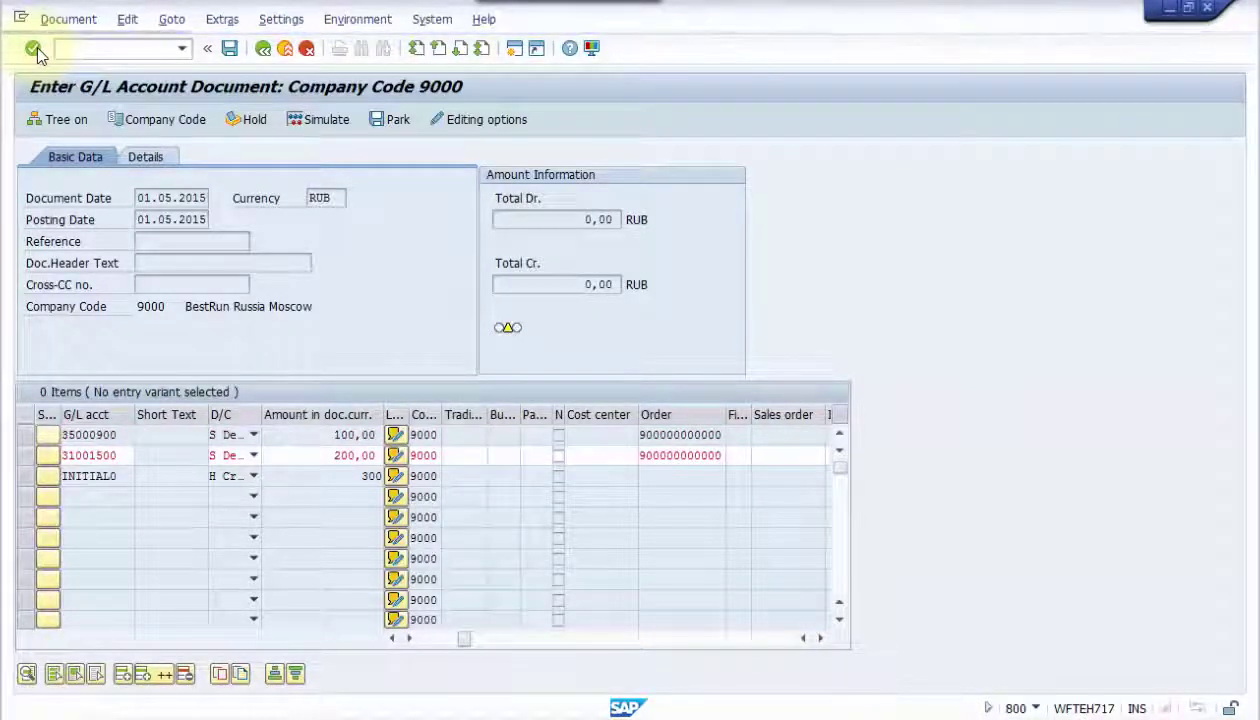
pyautogui.click(34, 49)
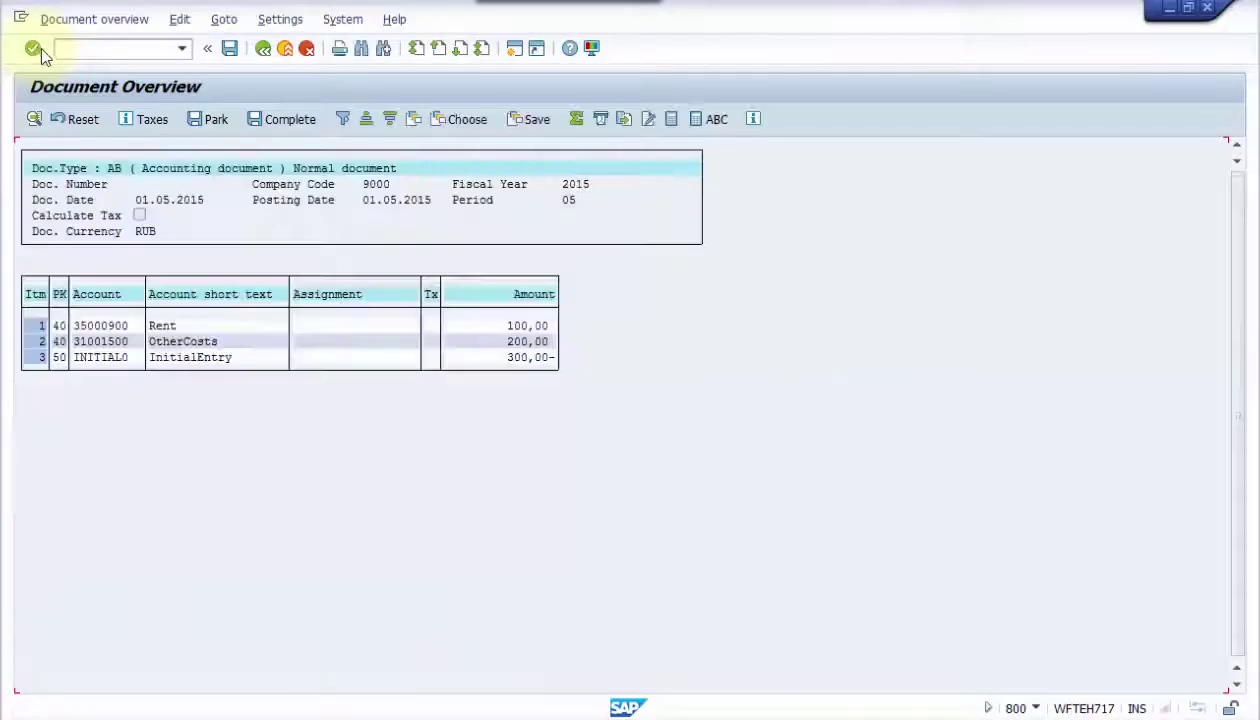
pyautogui.click(230, 52)
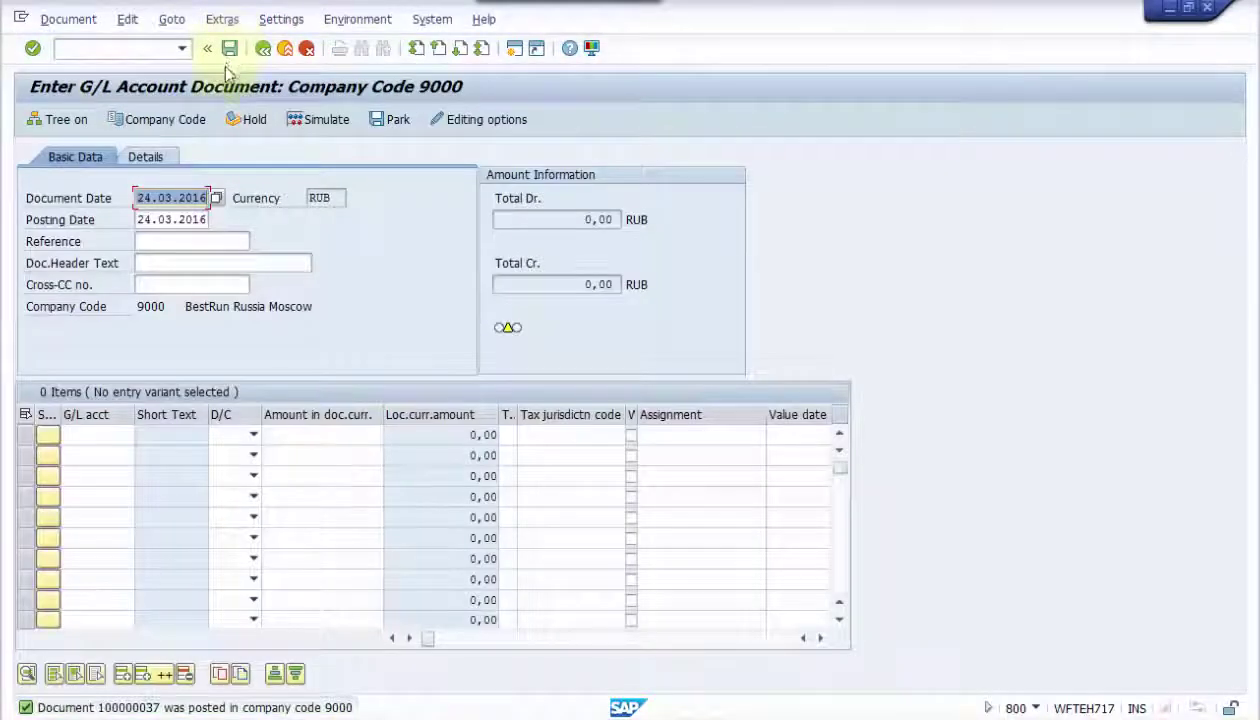
# Open the long text of the posting message, read its title line and close it.
pyautogui.doubleClick(145, 707)
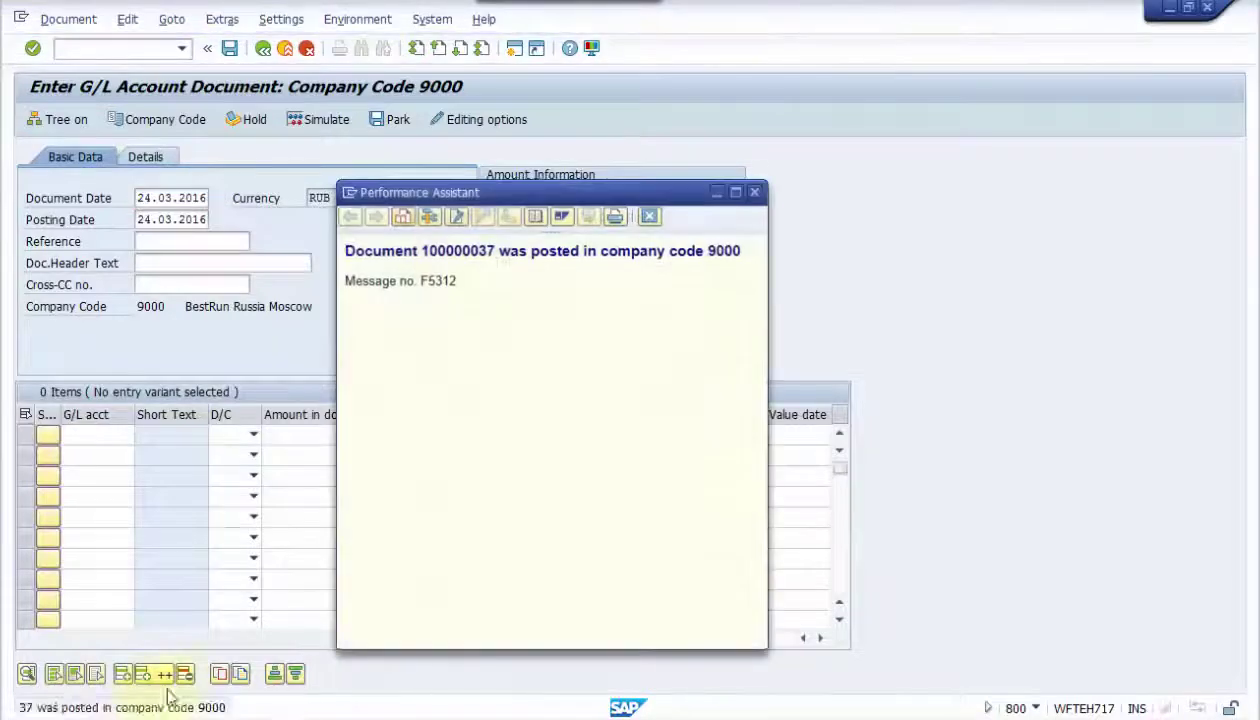
pyautogui.moveTo(344, 250); pyautogui.dragTo(761, 253)
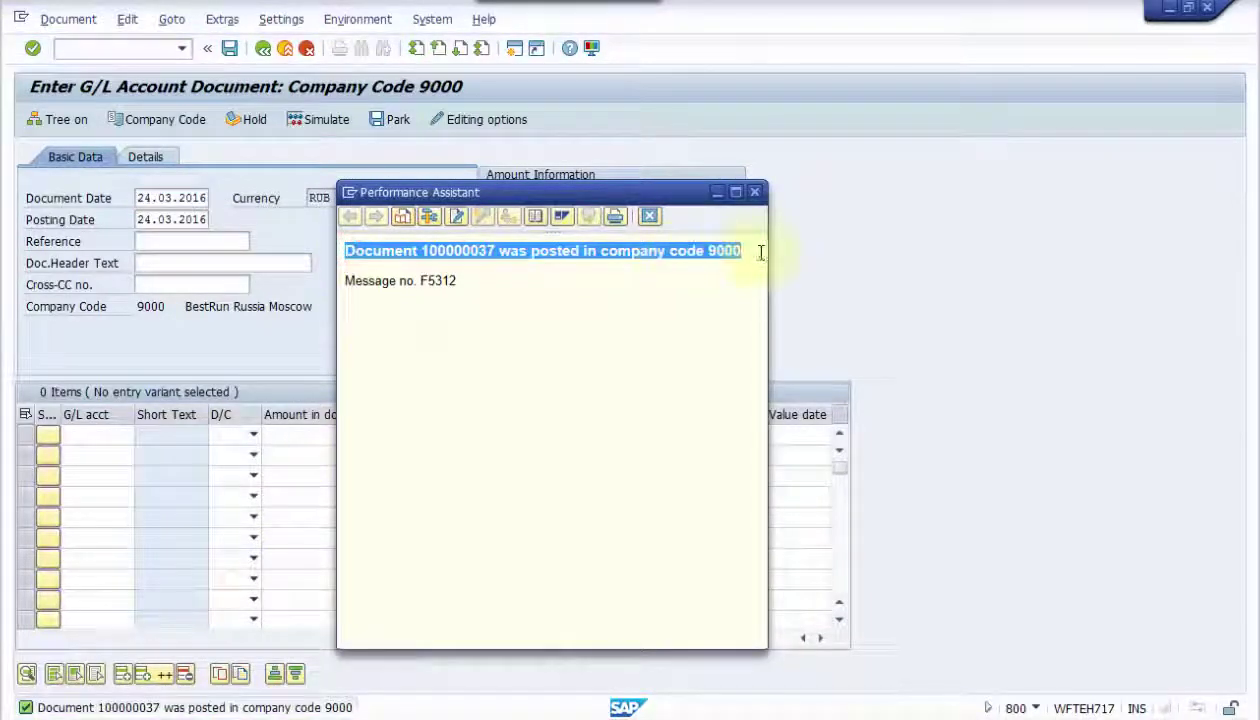
pyautogui.click(758, 193)
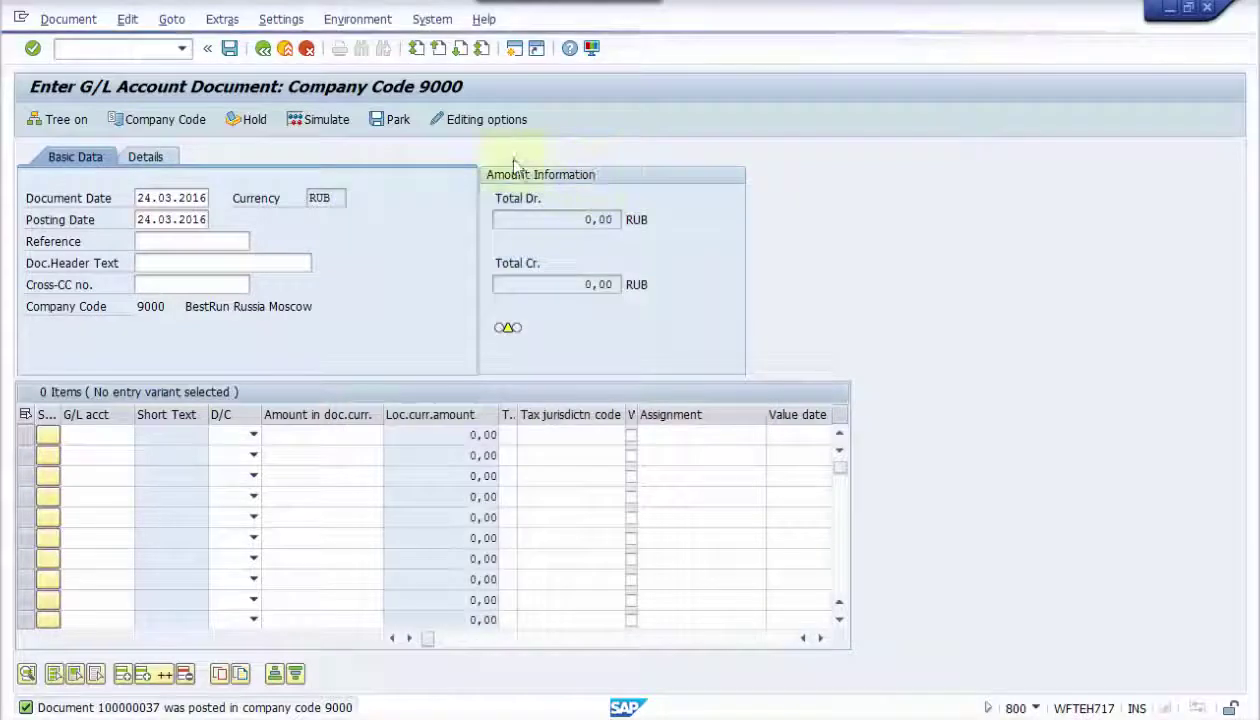
# Display the G/L document that was just posted.
pyautogui.click(88, 20)
pyautogui.click(84, 65)
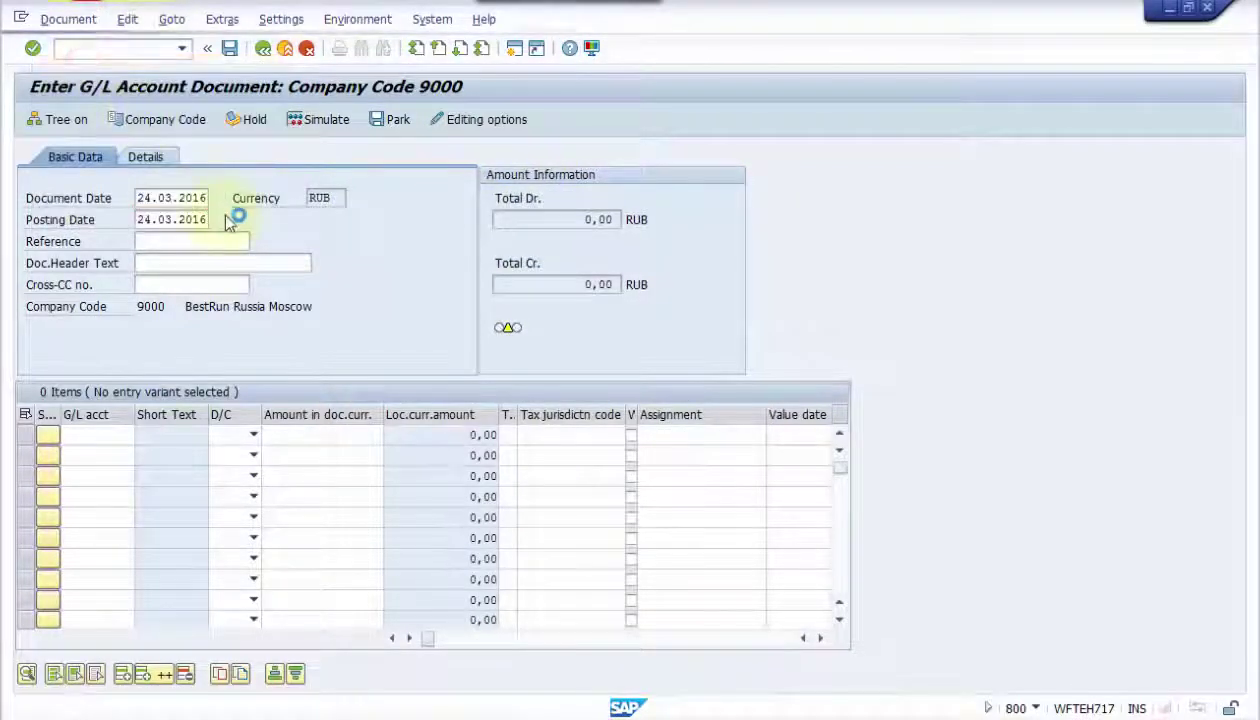